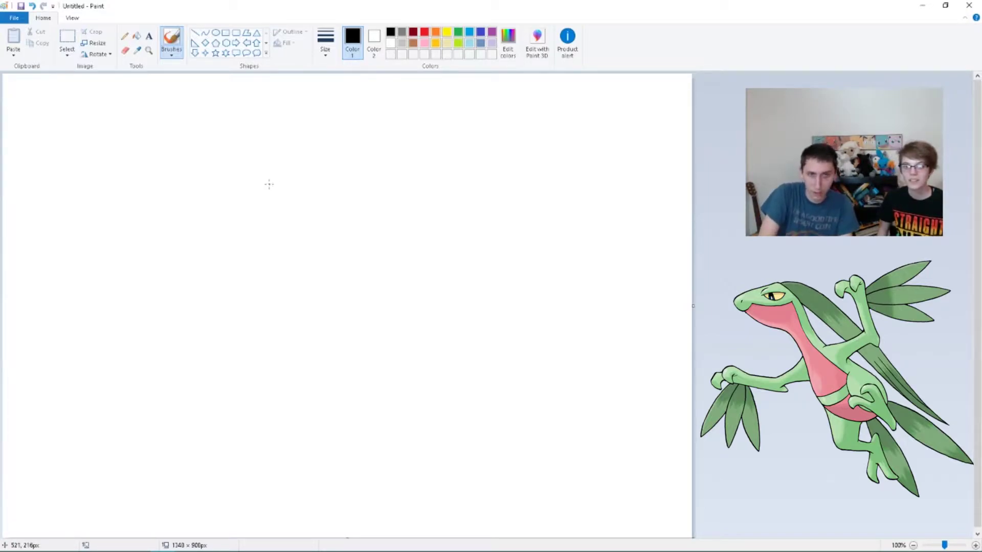
Draw Grovyle's teardrop-shaped head with a long leaf trailing behind it, a short neck and sloping shoulders.
mouse_move(211, 206)
left_mouse_down()
mouse_move(228, 224)
mouse_move(245, 214)
mouse_move(205, 201)
mouse_move(218, 215)
left_mouse_up()
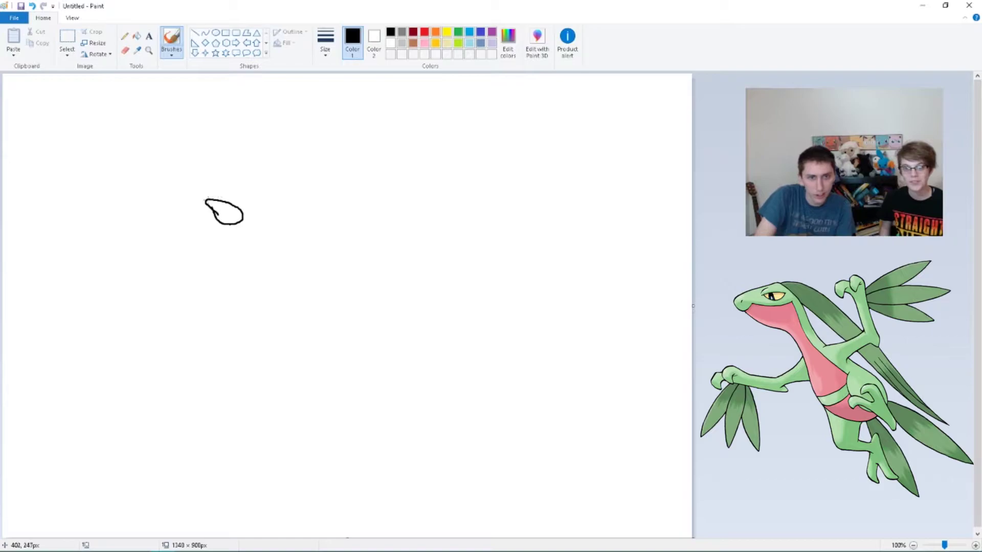
mouse_move(207, 200)
left_mouse_down()
mouse_move(155, 187)
mouse_move(149, 196)
mouse_move(216, 214)
left_mouse_up()
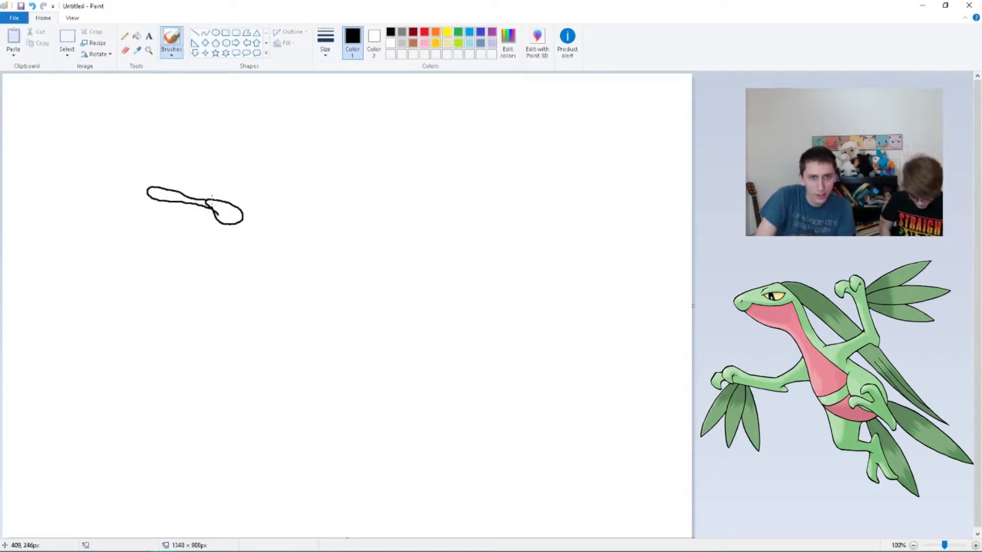
key("ctrl+z")
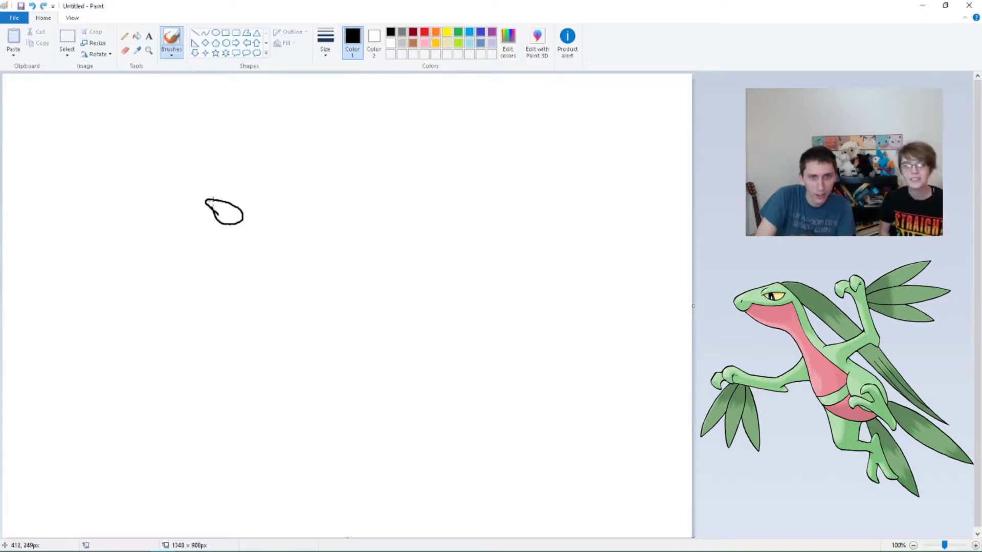
mouse_move(147, 172)
left_mouse_down()
mouse_move(217, 215)
mouse_move(229, 238)
mouse_move(207, 253)
mouse_move(243, 258)
left_mouse_up()
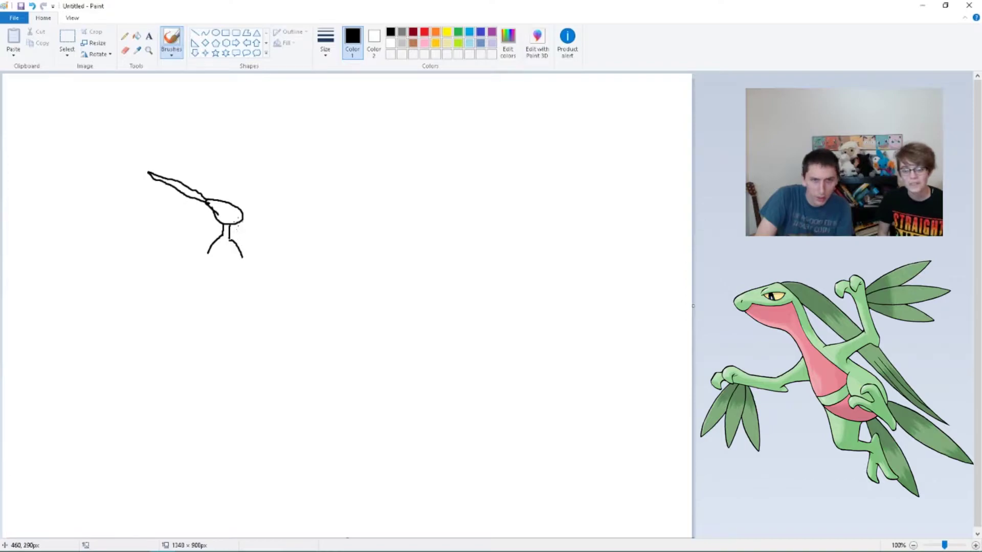
Add a protruding mouth line, two arms and a torso with an inner belly outline to the Grovyle sketch.
mouse_move(239, 221)
left_mouse_down()
mouse_move(228, 219)
mouse_move(254, 217)
left_mouse_up()
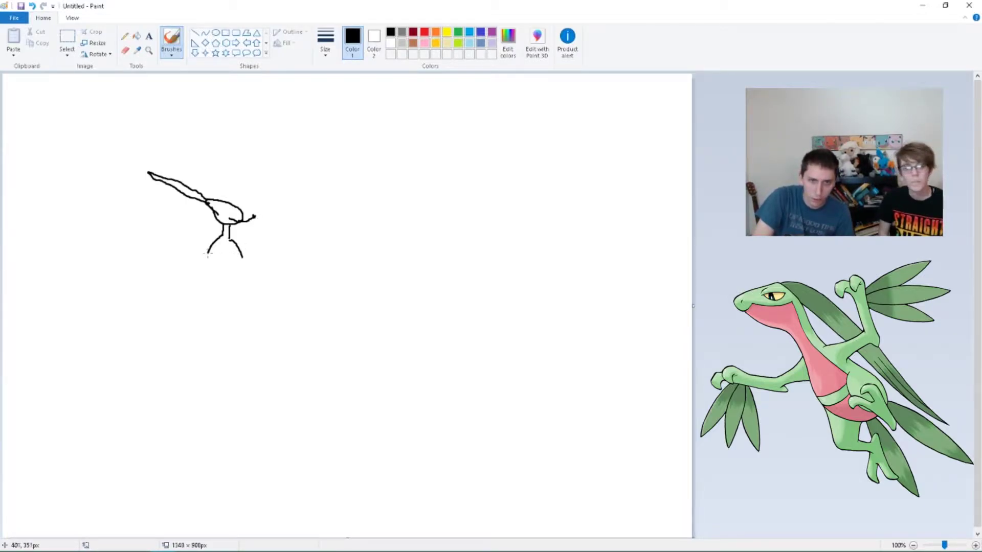
mouse_move(208, 254)
left_mouse_down()
mouse_move(189, 288)
mouse_move(208, 255)
mouse_move(242, 257)
mouse_move(255, 286)
mouse_move(245, 260)
left_mouse_up()
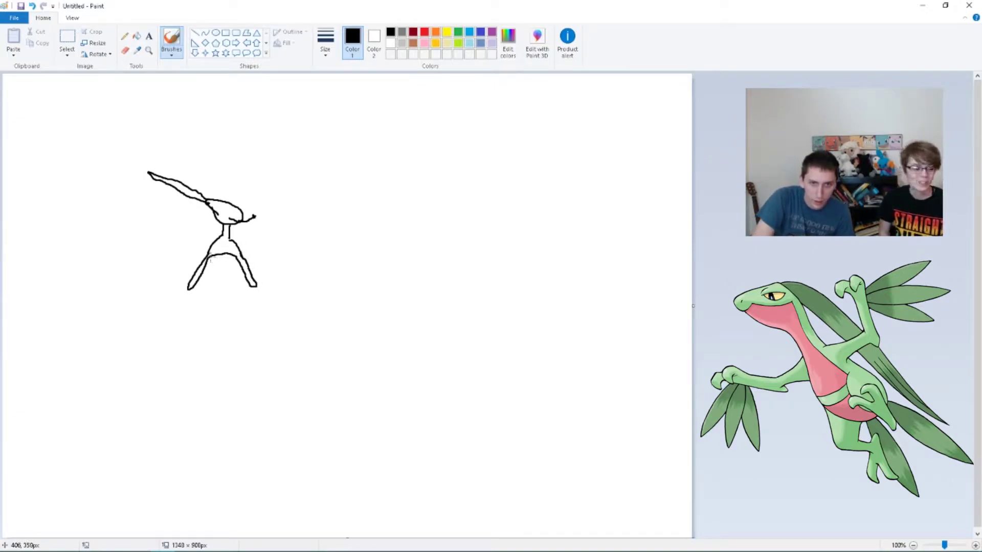
mouse_move(211, 257)
left_mouse_down()
mouse_move(217, 298)
mouse_move(229, 297)
mouse_move(234, 256)
mouse_move(214, 264)
mouse_move(227, 293)
mouse_move(229, 258)
left_mouse_up()
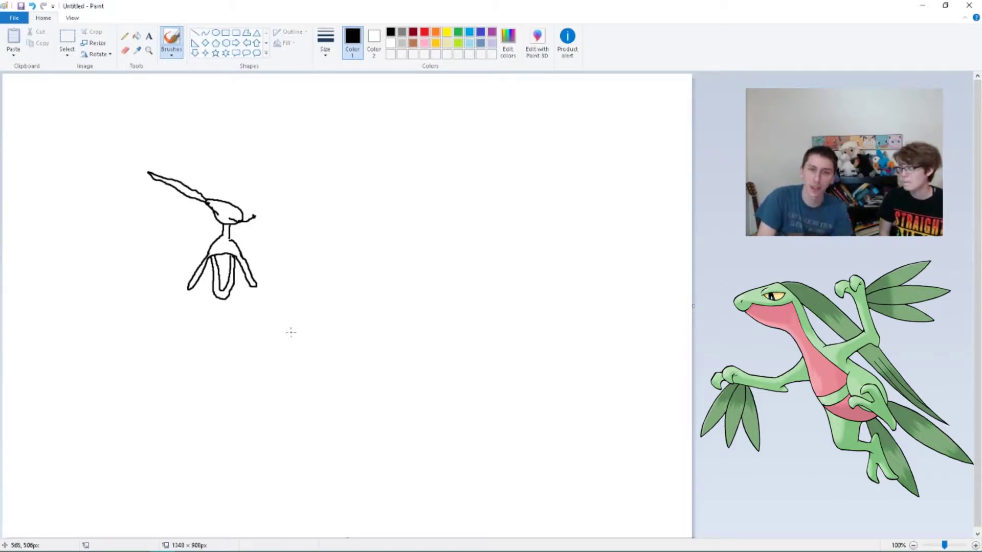
Complete the Grovyle figure with two legs and feet, a curved leaf on each arm, an eye and pointed tail leaves.
mouse_move(233, 293)
left_mouse_down()
mouse_move(214, 306)
mouse_move(202, 341)
mouse_move(218, 337)
mouse_move(227, 298)
mouse_move(229, 338)
mouse_move(247, 336)
mouse_move(230, 299)
left_mouse_up()
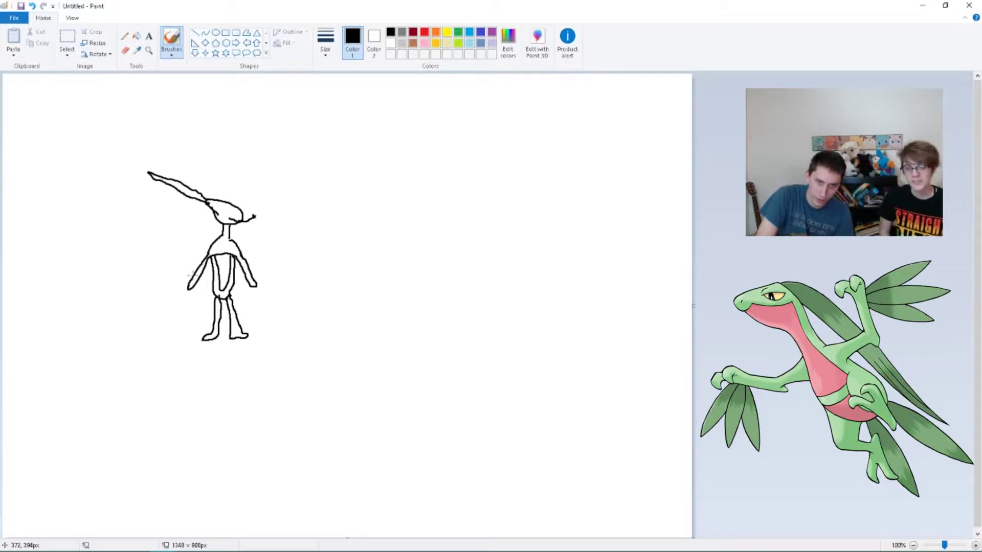
mouse_move(192, 276)
left_mouse_down()
mouse_move(204, 230)
mouse_move(191, 274)
mouse_move(259, 255)
mouse_move(251, 271)
mouse_move(252, 233)
left_mouse_up()
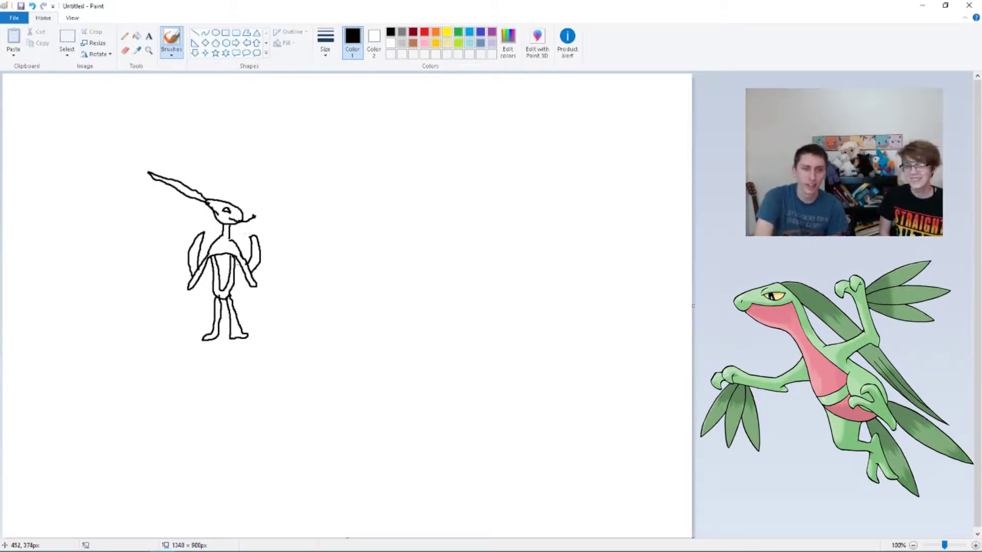
mouse_move(229, 290)
left_mouse_down()
mouse_move(251, 281)
mouse_move(240, 292)
mouse_move(250, 297)
mouse_move(236, 298)
left_mouse_up()
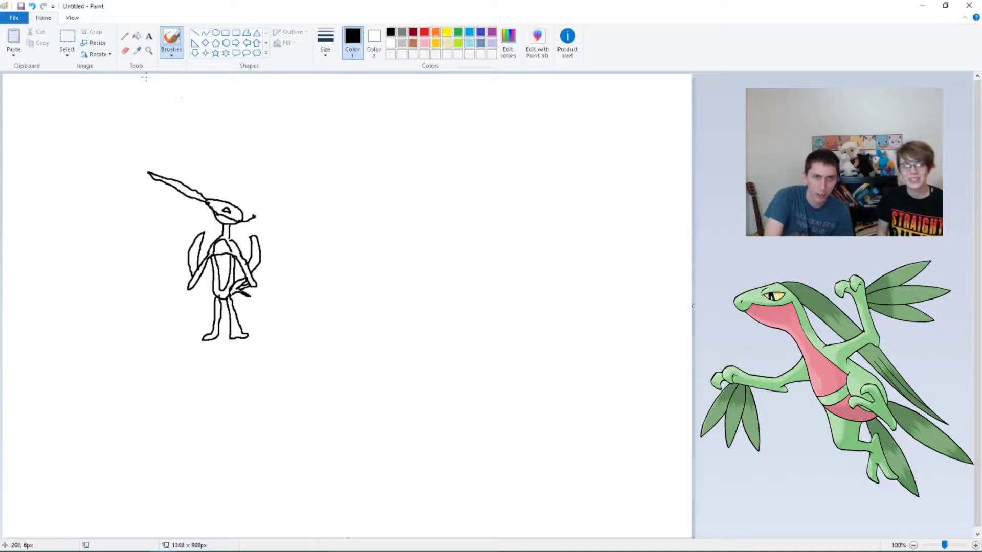
Erase the line across Grovyle's chest and extend the belly outline up to the neck with the brush.
left_click(125, 51)
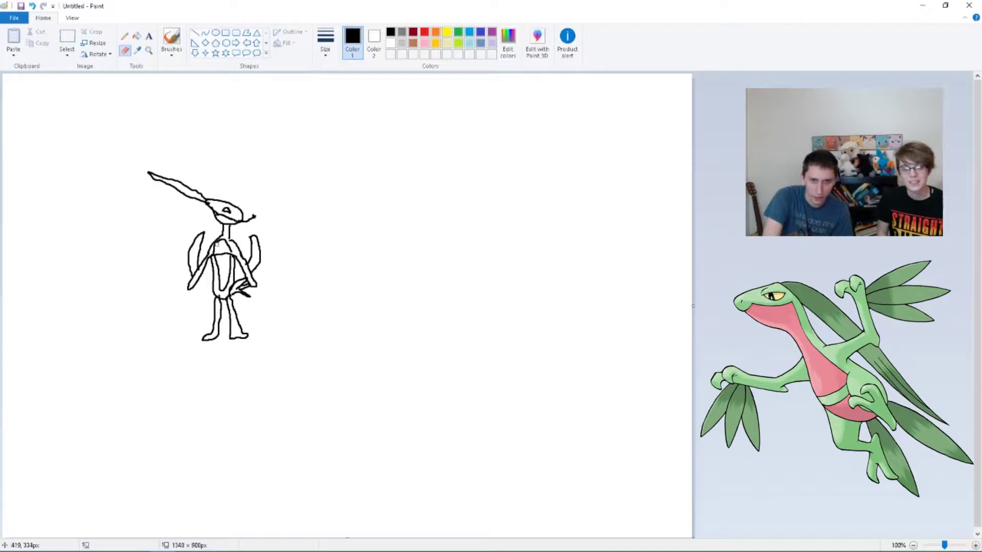
left_click_drag(213, 256, 226, 251)
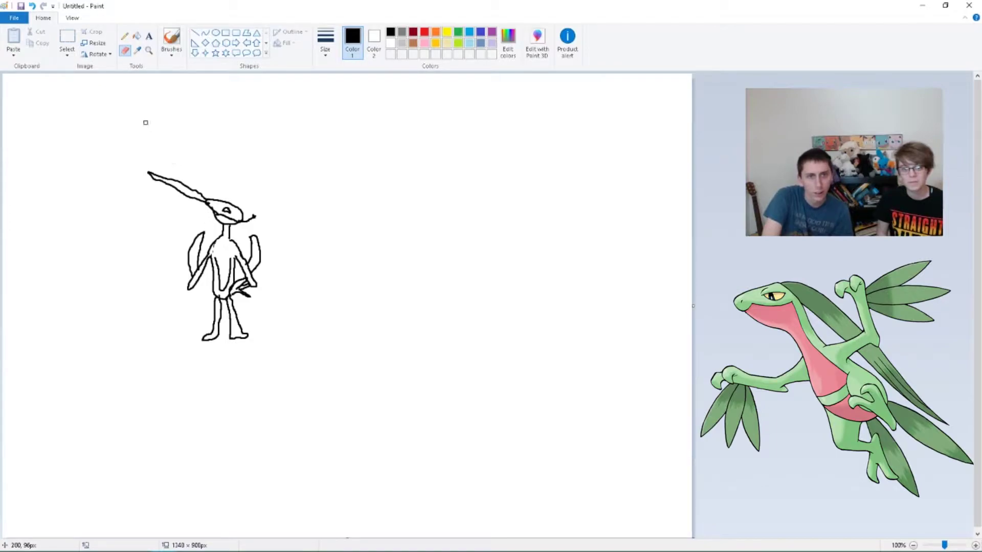
left_click(172, 51)
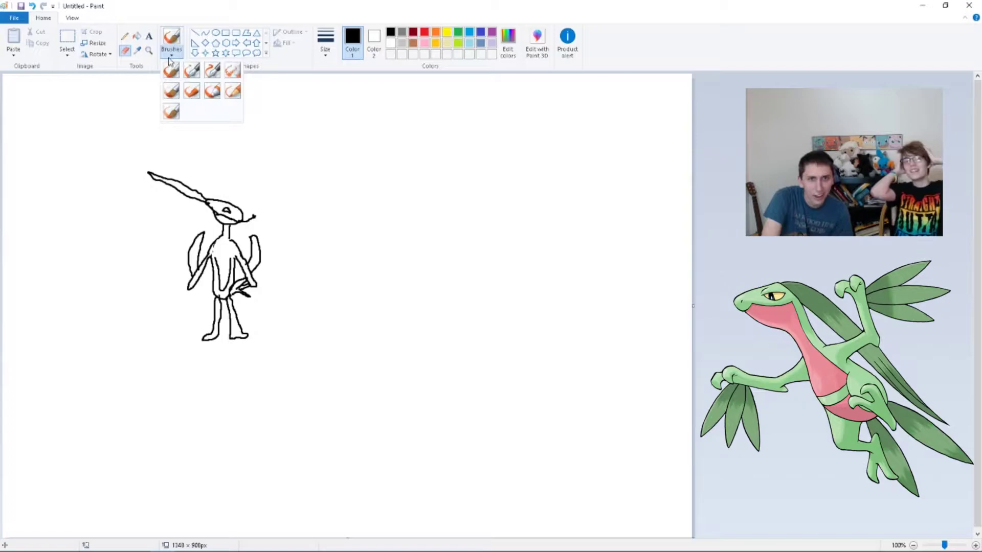
left_click(172, 45)
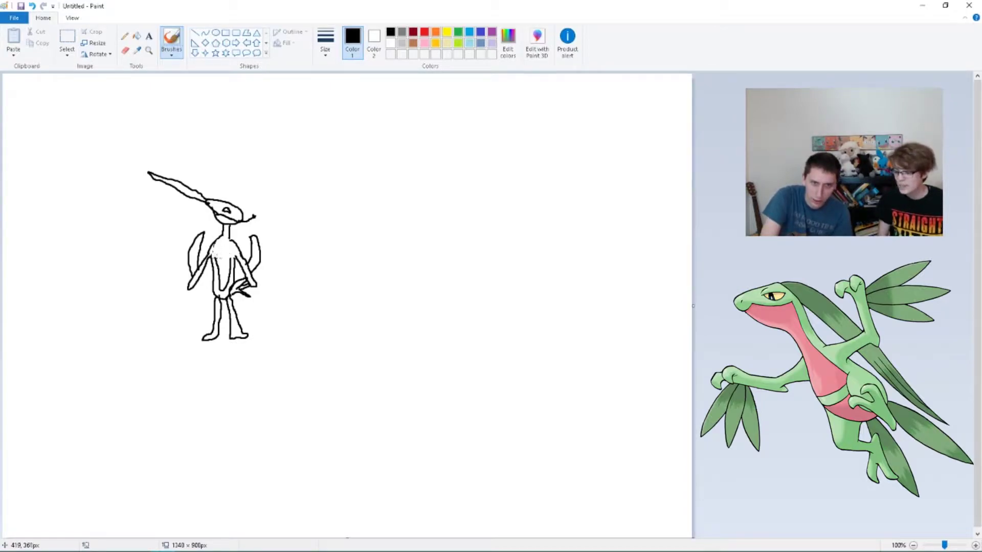
mouse_move(215, 259)
left_mouse_down()
mouse_move(223, 235)
mouse_move(231, 249)
mouse_move(225, 234)
left_mouse_up()
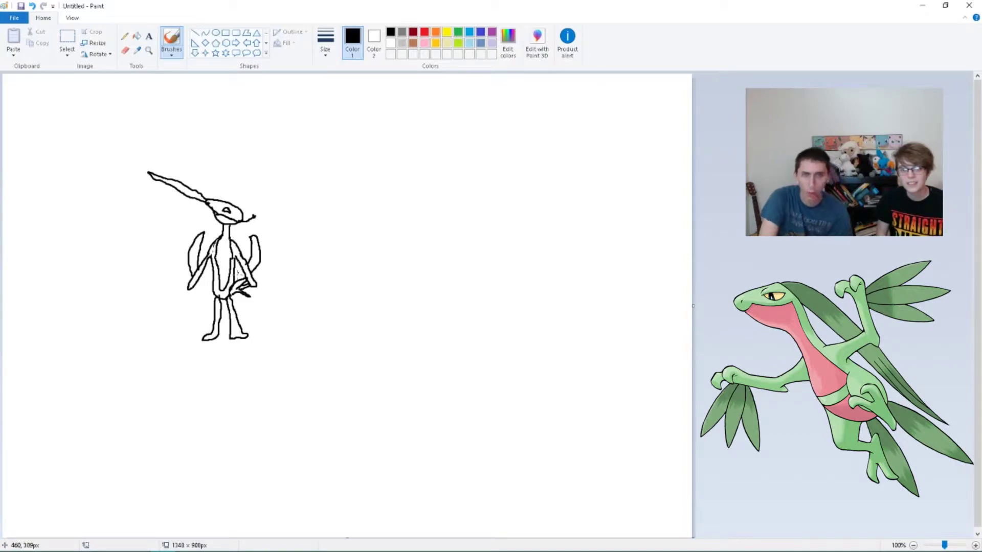
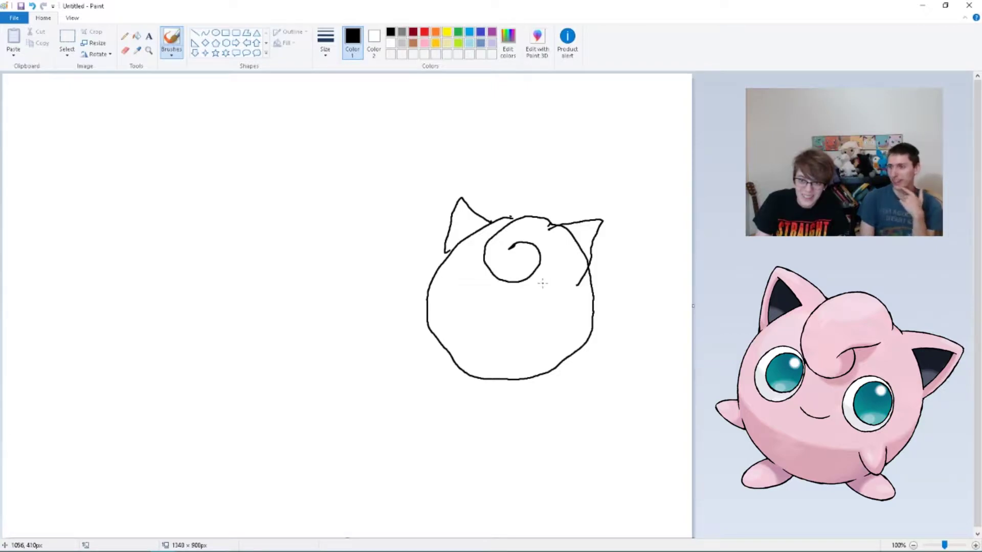
Draw Jigglypuff's two round eyes below the hair curl and shade the upper part of each black.
mouse_move(549, 277)
left_mouse_down()
mouse_move(519, 307)
mouse_move(535, 313)
mouse_move(553, 305)
mouse_move(550, 277)
left_mouse_up()
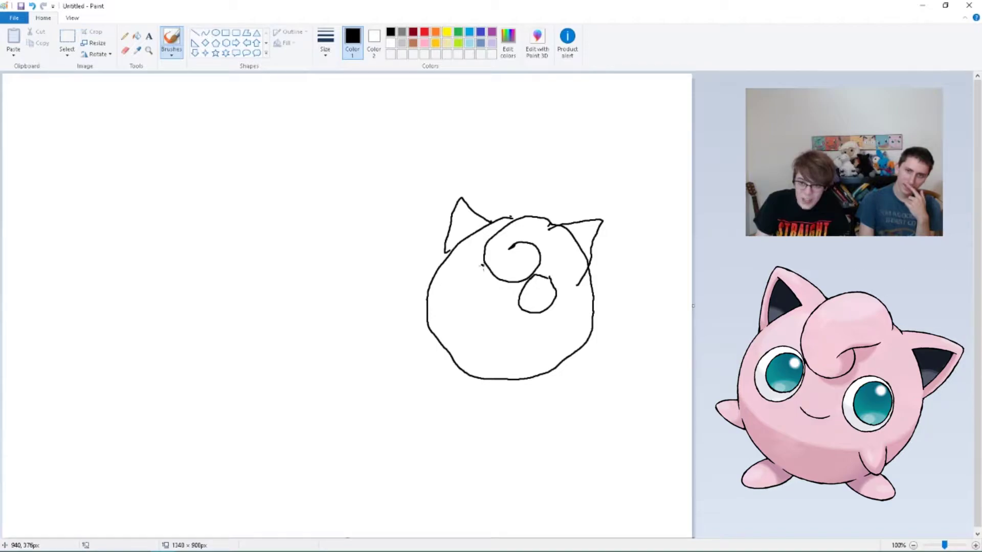
mouse_move(481, 266)
left_mouse_down()
mouse_move(450, 290)
mouse_move(458, 303)
mouse_move(479, 303)
mouse_move(492, 284)
mouse_move(482, 265)
left_mouse_up()
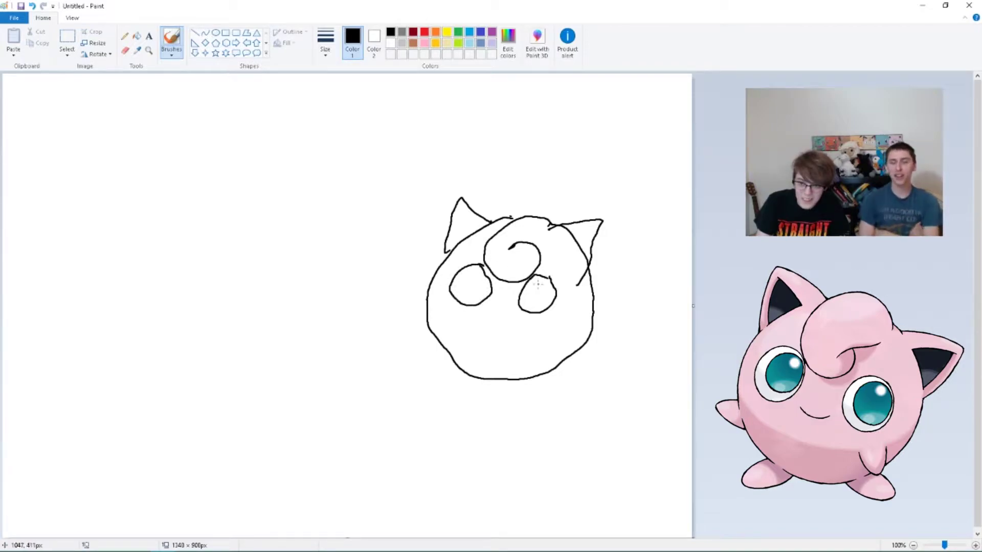
mouse_move(538, 279)
left_mouse_down()
mouse_move(522, 286)
mouse_move(553, 292)
mouse_move(544, 301)
mouse_move(543, 286)
mouse_move(532, 294)
mouse_move(460, 278)
mouse_move(476, 270)
mouse_move(484, 283)
mouse_move(463, 289)
mouse_move(476, 279)
left_mouse_up()
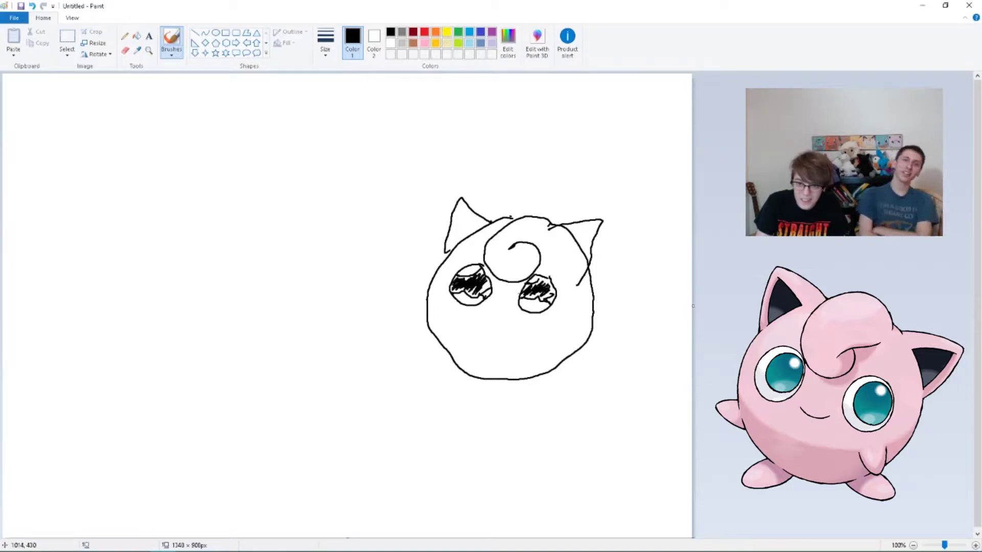
Add two rounded feet under Jigglypuff's body, one small arm inside its edge and one raised on the opposite side.
left_click_drag(444, 346, 455, 367)
mouse_move(576, 335)
left_mouse_down()
mouse_move(571, 349)
mouse_move(588, 374)
mouse_move(544, 376)
left_mouse_up()
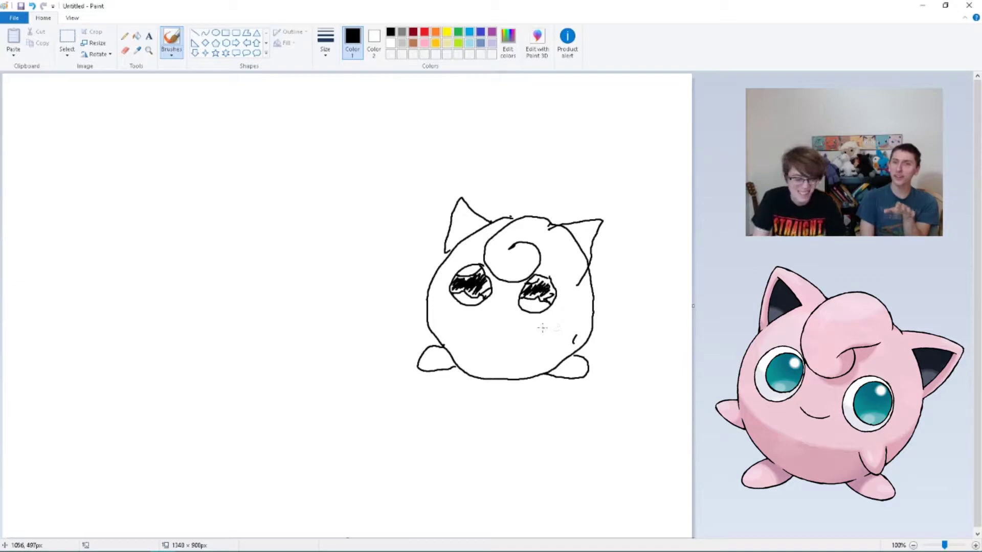
mouse_move(575, 330)
left_mouse_down()
mouse_move(567, 347)
mouse_move(581, 349)
mouse_move(583, 332)
left_mouse_up()
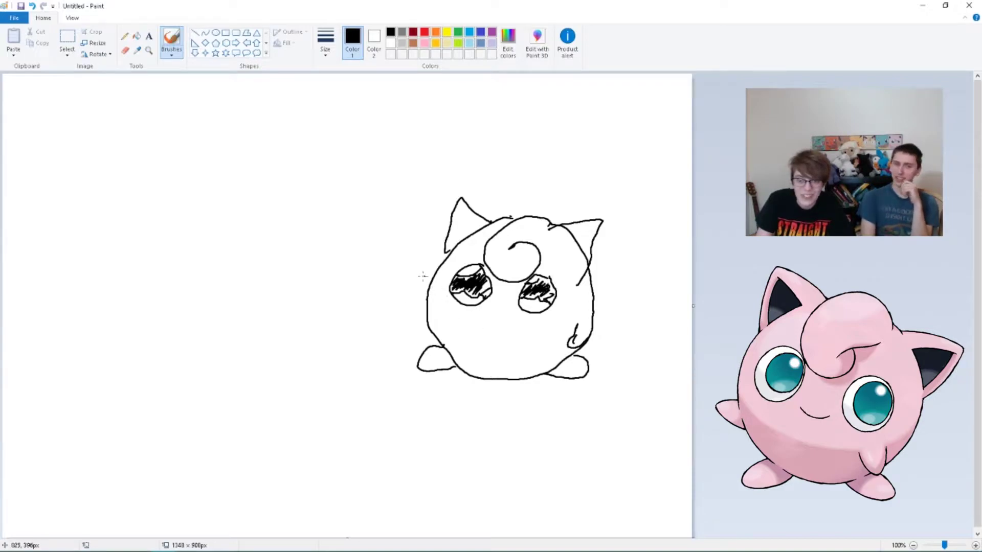
mouse_move(429, 295)
left_mouse_down()
mouse_move(410, 286)
mouse_move(426, 306)
left_mouse_up()
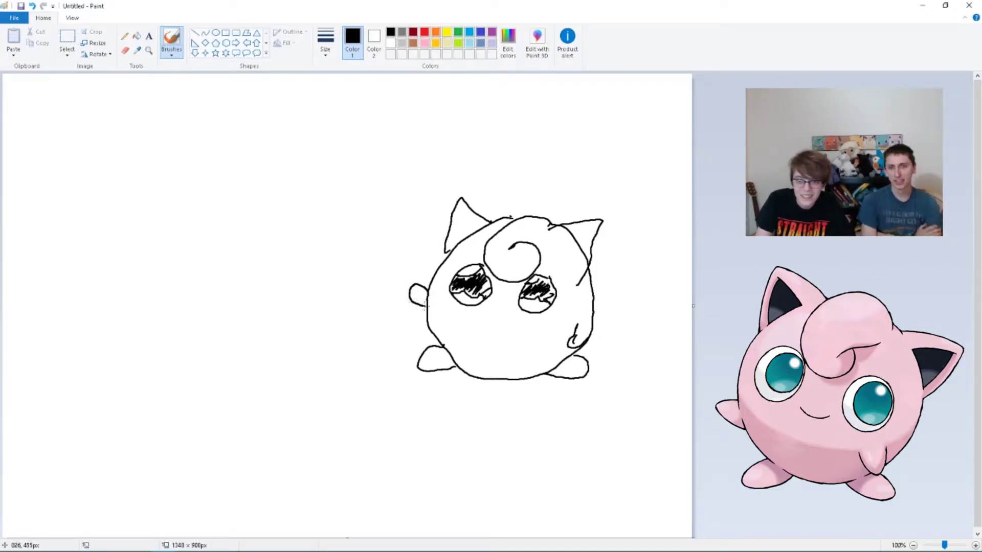
Draw a microphone with a blackened head at Jigglypuff's raised hand and a round open mouth.
mouse_move(414, 268)
left_mouse_down()
mouse_move(410, 310)
mouse_move(396, 309)
mouse_move(403, 261)
mouse_move(415, 262)
mouse_move(409, 230)
mouse_move(390, 251)
mouse_move(411, 258)
mouse_move(398, 255)
mouse_move(404, 237)
mouse_move(402, 265)
mouse_move(420, 255)
mouse_move(407, 249)
mouse_move(428, 248)
left_mouse_up()
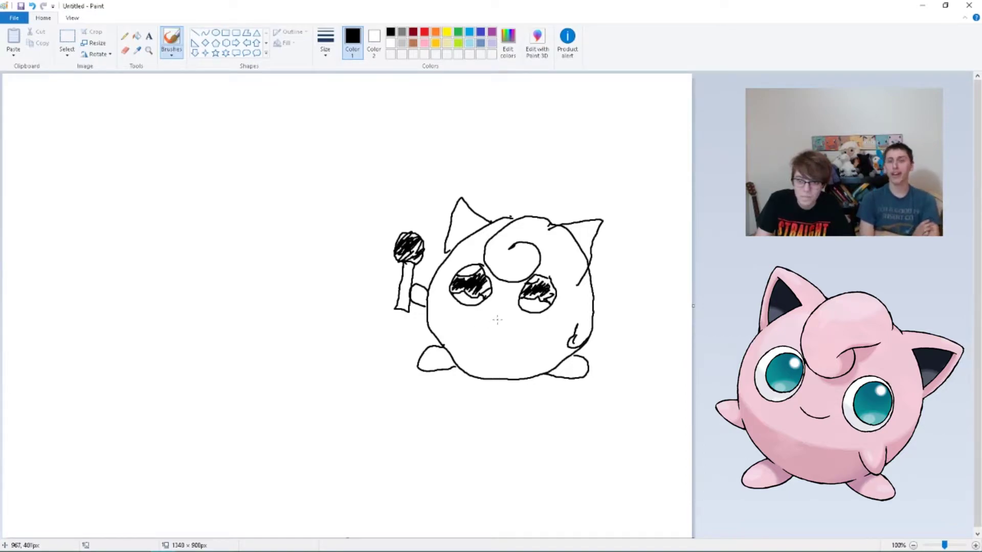
mouse_move(497, 319)
left_mouse_down()
mouse_move(477, 321)
mouse_move(475, 341)
mouse_move(495, 341)
mouse_move(496, 319)
left_mouse_up()
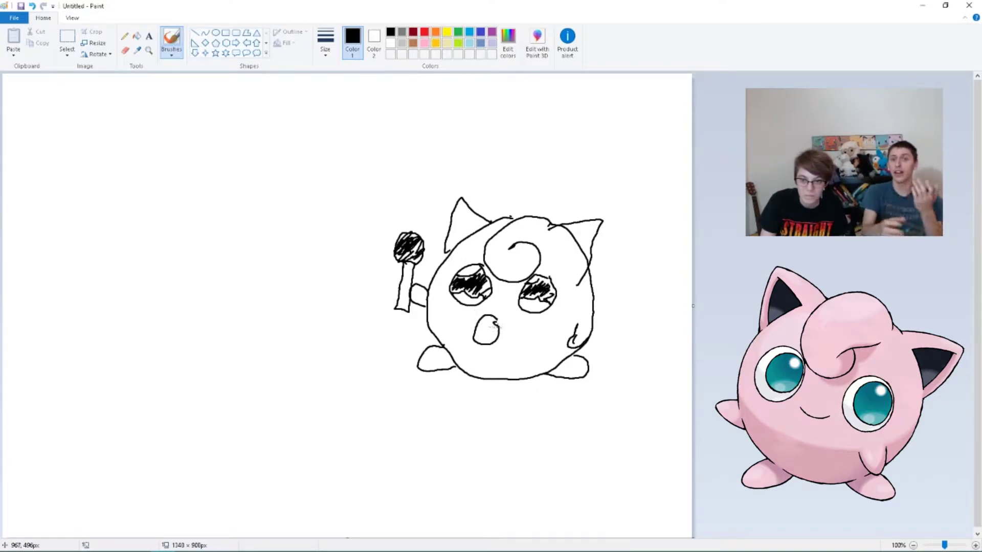
Draw three small stars around Jigglypuff: above the microphone, beside the ear and below the feet.
left_click_drag(408, 220, 431, 210)
left_click_drag(602, 278, 624, 268)
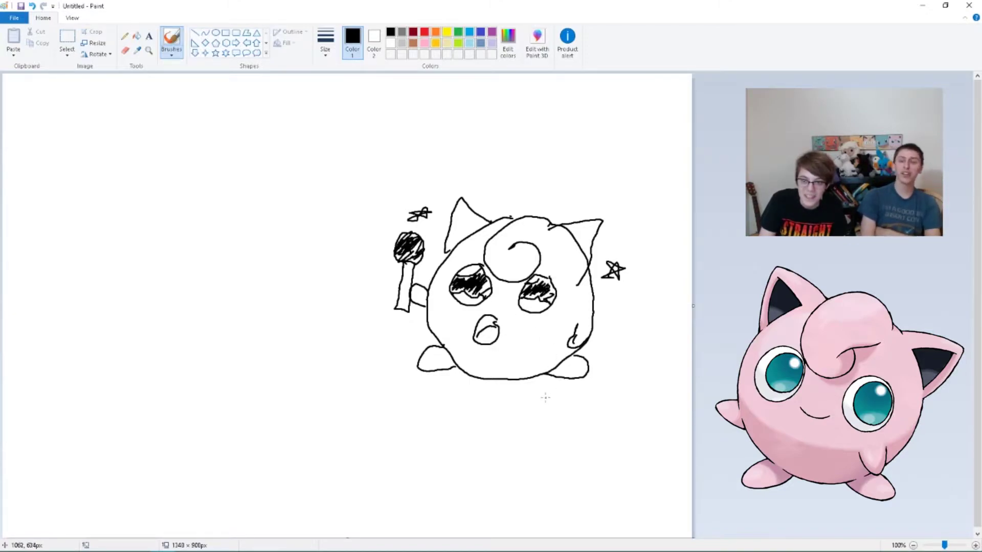
left_click_drag(545, 398, 569, 402)
Draw a smaller egg-shaped creature facing Jigglypuff, with shaded eyes, mouth, arms and feet, and write "wow!" above it.
mouse_move(263, 267)
left_mouse_down()
mouse_move(240, 259)
mouse_move(202, 277)
mouse_move(185, 308)
mouse_move(183, 350)
mouse_move(210, 375)
mouse_move(255, 370)
mouse_move(285, 340)
mouse_move(284, 302)
mouse_move(259, 265)
left_mouse_up()
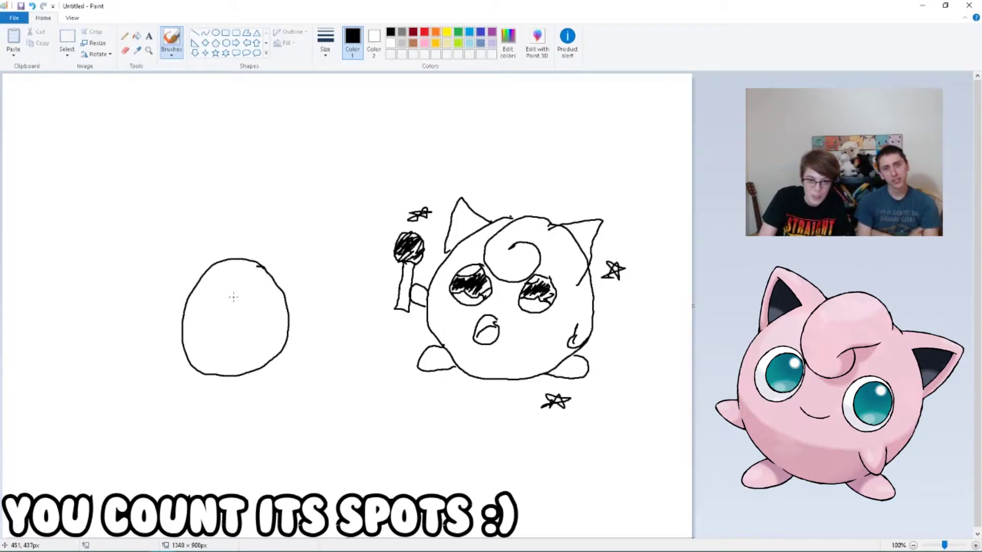
mouse_move(233, 298)
left_mouse_down()
mouse_move(214, 321)
mouse_move(232, 296)
mouse_move(260, 301)
mouse_move(263, 291)
mouse_move(214, 304)
mouse_move(231, 313)
mouse_move(215, 319)
mouse_move(227, 306)
mouse_move(261, 308)
mouse_move(270, 297)
mouse_move(278, 306)
mouse_move(243, 332)
mouse_move(279, 321)
mouse_move(274, 341)
left_mouse_up()
mouse_move(233, 325)
left_mouse_down()
mouse_move(225, 345)
mouse_move(235, 341)
mouse_move(263, 365)
mouse_move(217, 381)
mouse_move(232, 376)
left_mouse_up()
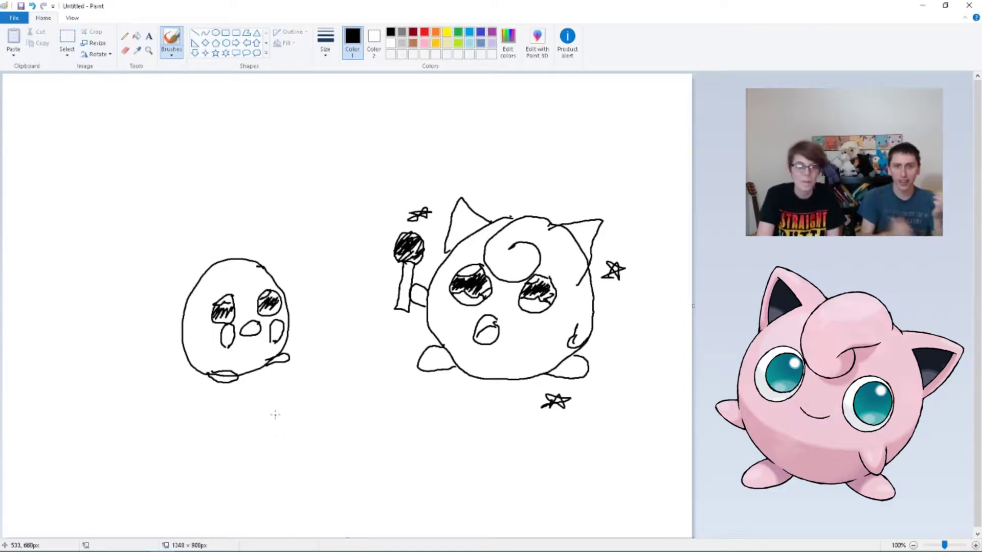
mouse_move(279, 245)
left_mouse_down()
mouse_move(326, 255)
mouse_move(300, 272)
mouse_move(343, 242)
left_mouse_up()
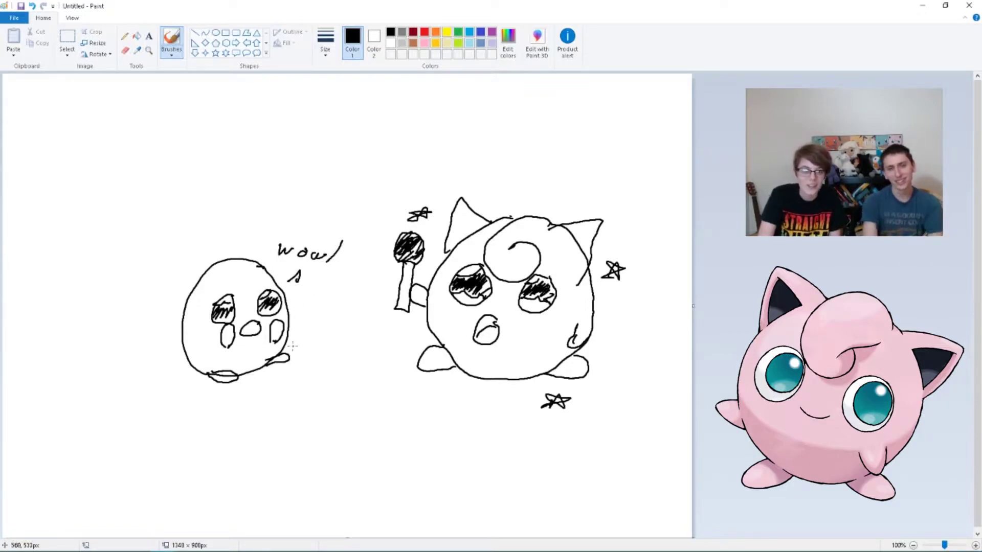
left_click(320, 267)
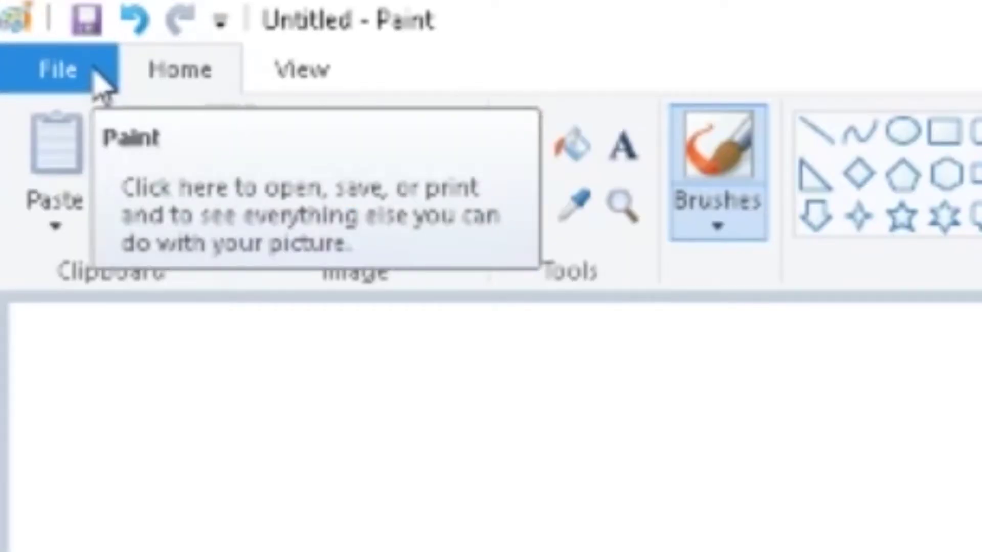
Open the Save as picture format options.
left_click(99, 86)
mouse_move(254, 441)
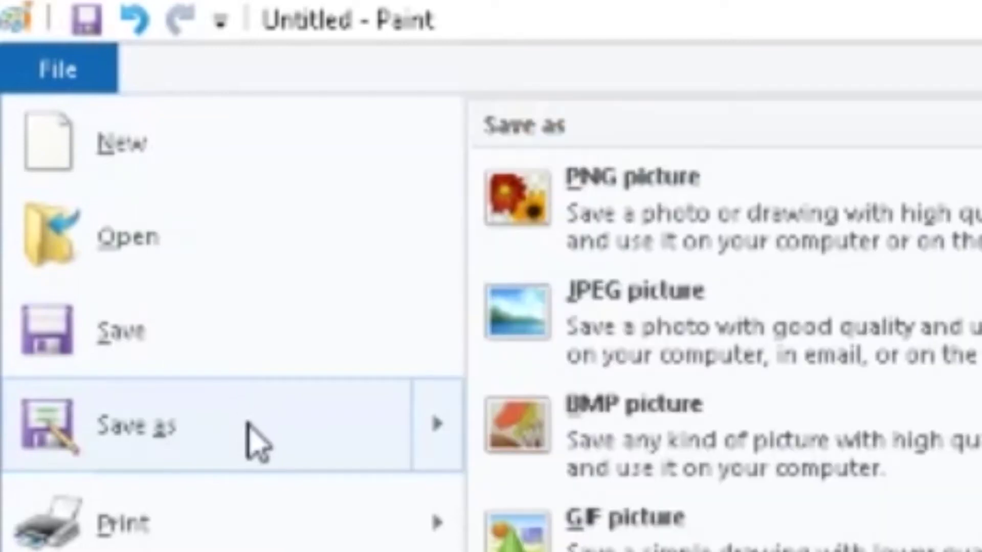
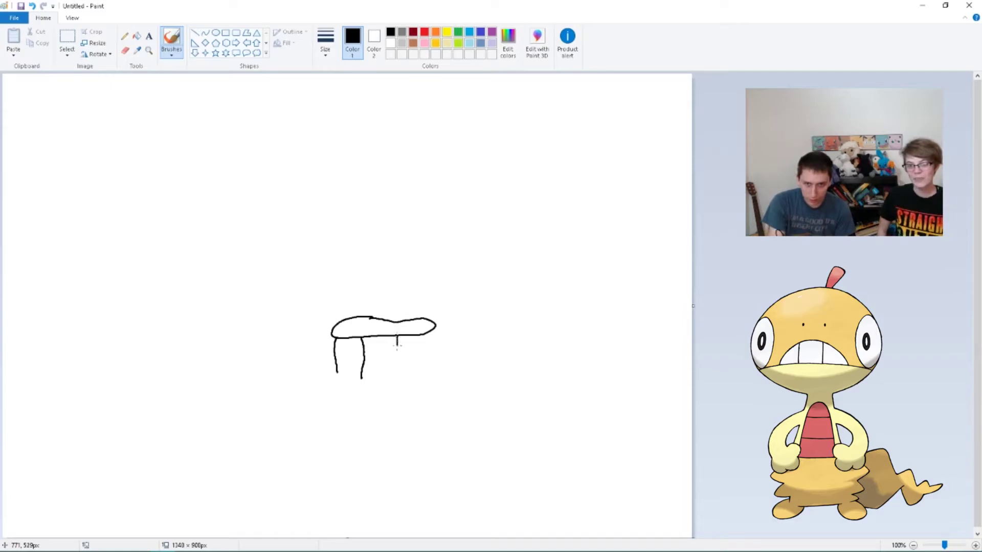
Draw two legs with feet below the oval waistband and a baggy trouser section with a wavy upper edge above it.
left_click_drag(397, 346, 403, 378)
mouse_move(424, 334)
left_mouse_down()
mouse_move(430, 376)
mouse_move(423, 393)
mouse_move(408, 391)
mouse_move(422, 393)
left_mouse_up()
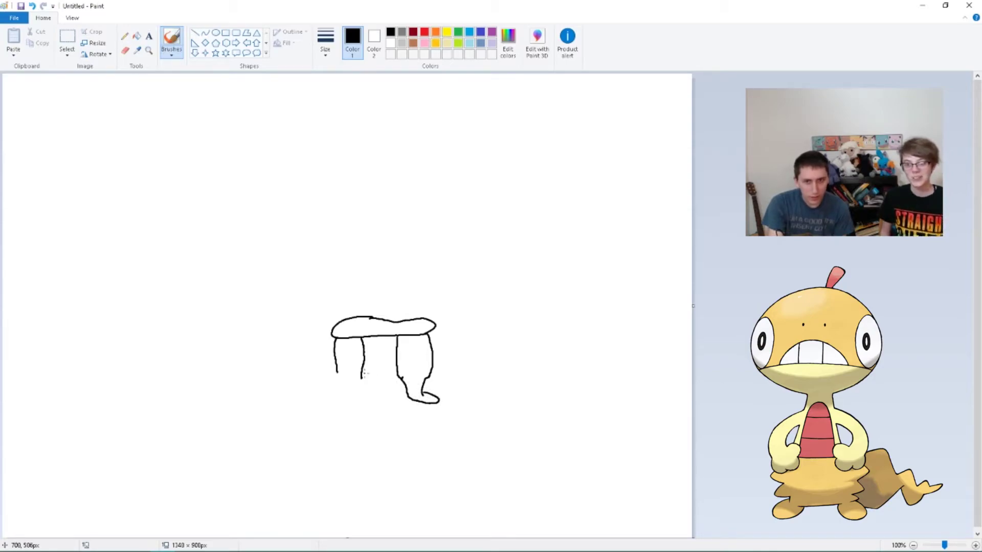
mouse_move(360, 377)
left_mouse_down()
mouse_move(363, 391)
mouse_move(339, 395)
mouse_move(341, 371)
mouse_move(345, 384)
mouse_move(333, 391)
left_mouse_up()
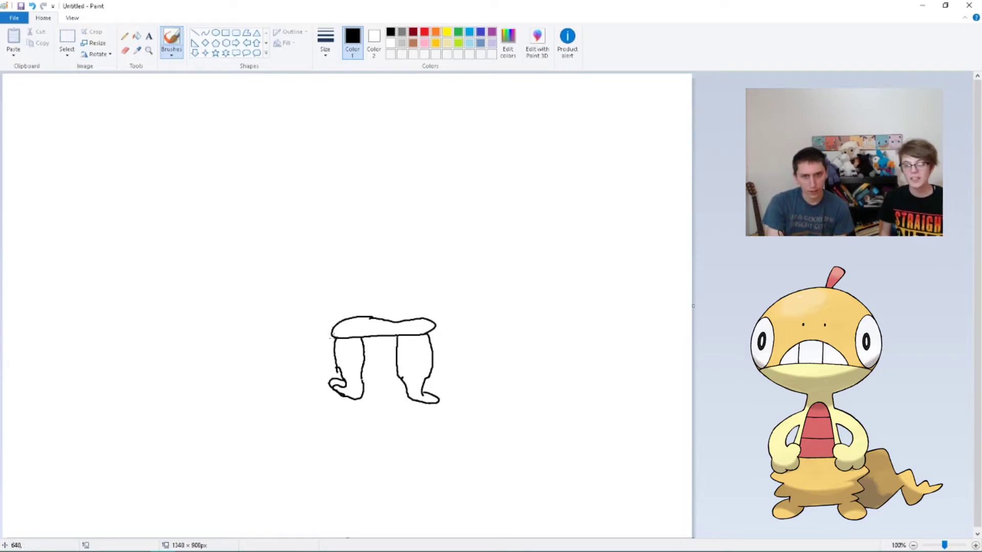
left_click_drag(335, 325, 329, 298)
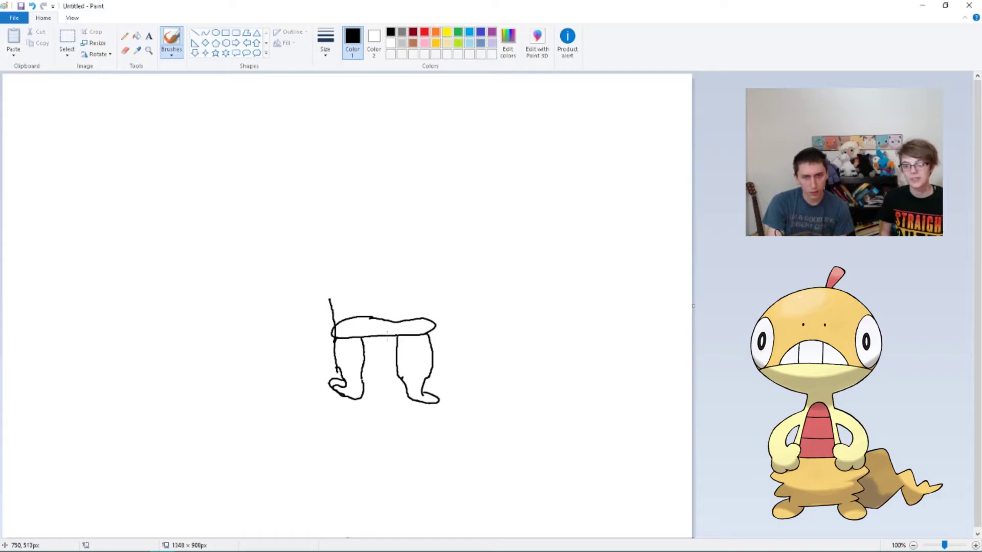
left_click_drag(427, 332, 443, 291)
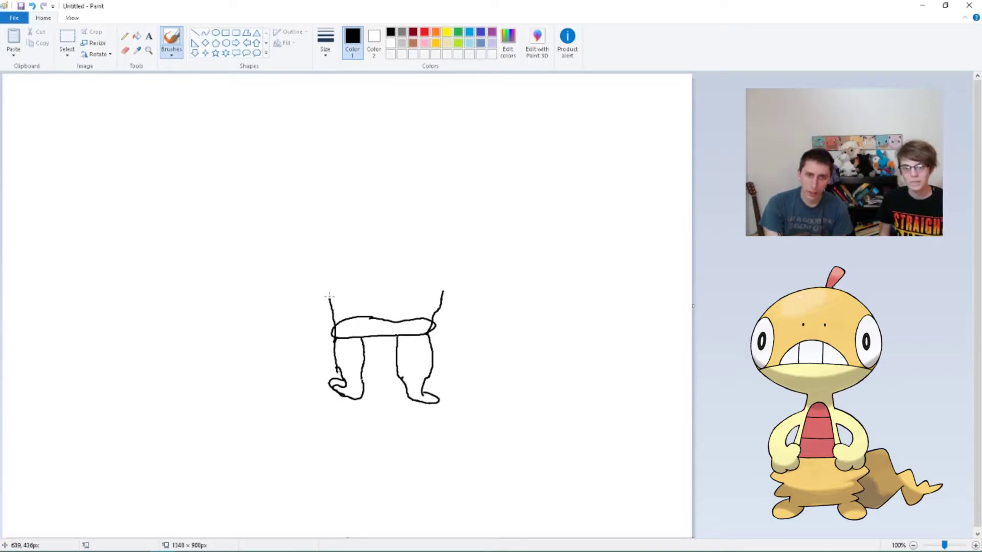
mouse_move(331, 295)
left_mouse_down()
mouse_move(341, 305)
mouse_move(446, 292)
left_mouse_up()
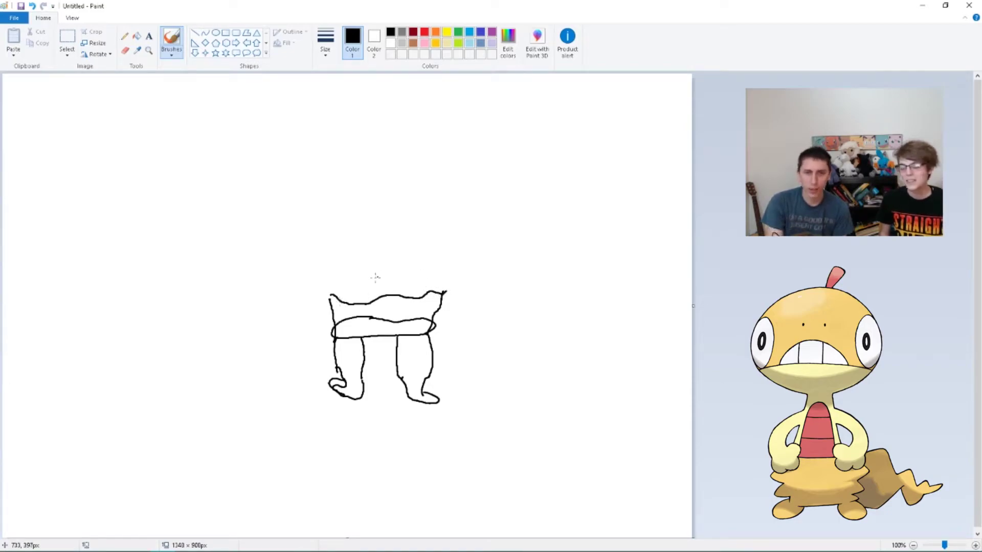
Draw the torso above the trousers and a large rounded head with two dotted eyes and a small mouth.
mouse_move(352, 300)
left_mouse_down()
mouse_move(367, 271)
mouse_move(364, 219)
left_mouse_up()
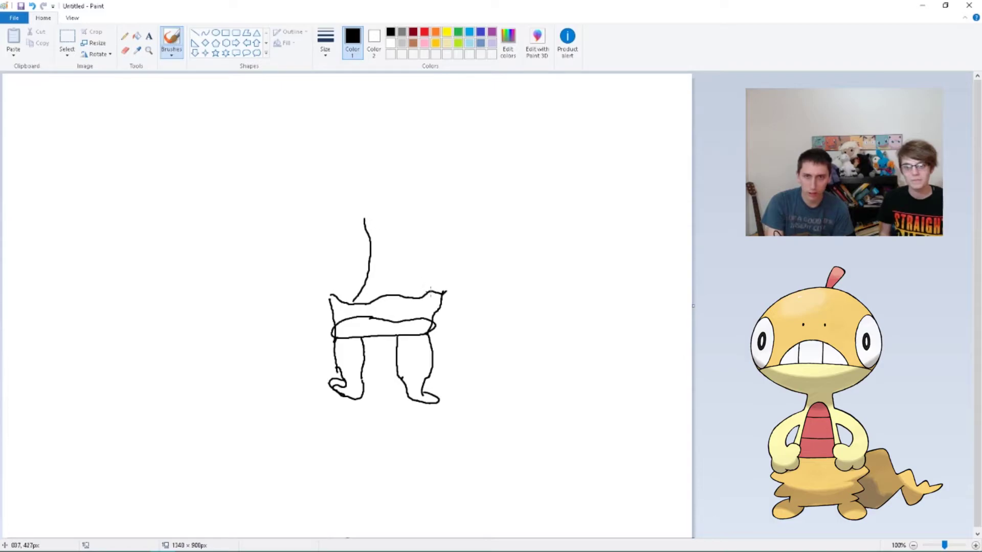
mouse_move(430, 292)
left_mouse_down()
mouse_move(403, 223)
mouse_move(417, 186)
mouse_move(407, 165)
mouse_move(387, 157)
mouse_move(368, 168)
mouse_move(370, 218)
left_mouse_up()
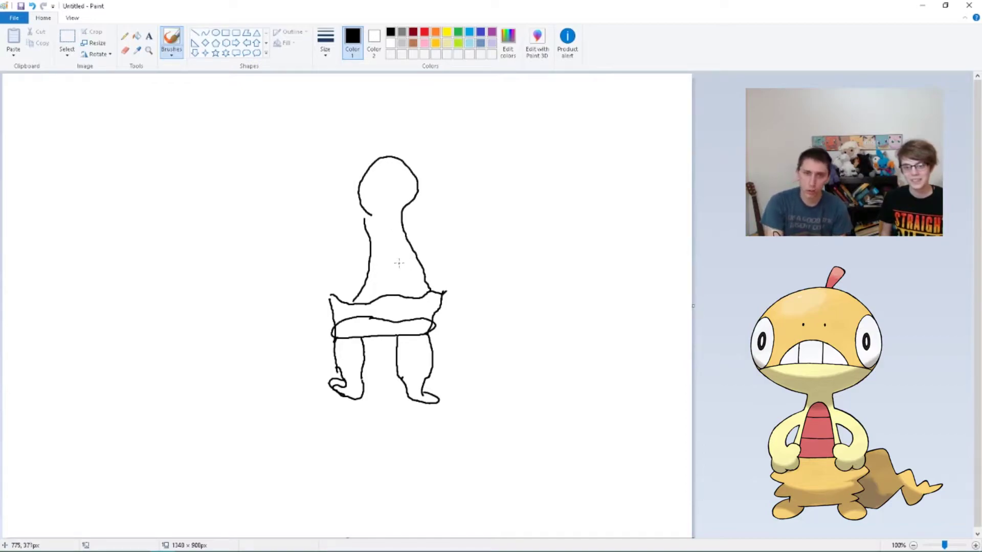
key("ctrl+z")
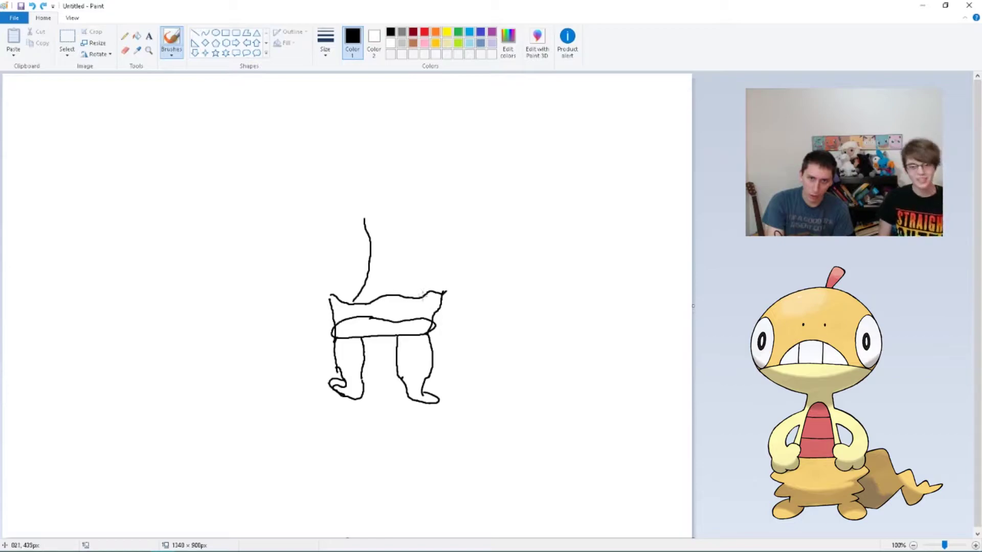
left_click_drag(422, 296, 404, 231)
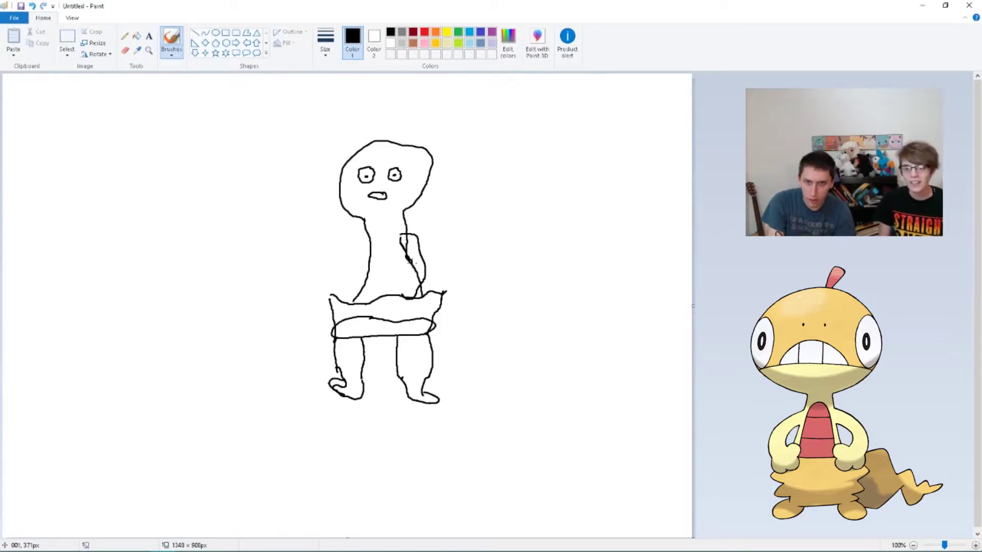
Outline the arms hanging down along both sides of the torso to the trouser edge.
left_click_drag(410, 262, 411, 278)
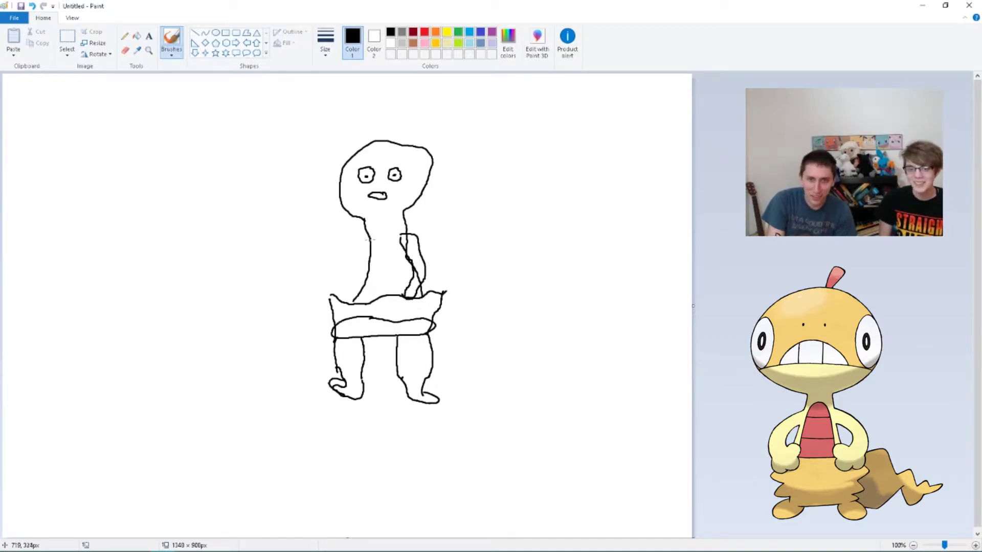
mouse_move(364, 239)
left_mouse_down()
mouse_move(352, 273)
mouse_move(361, 303)
left_mouse_up()
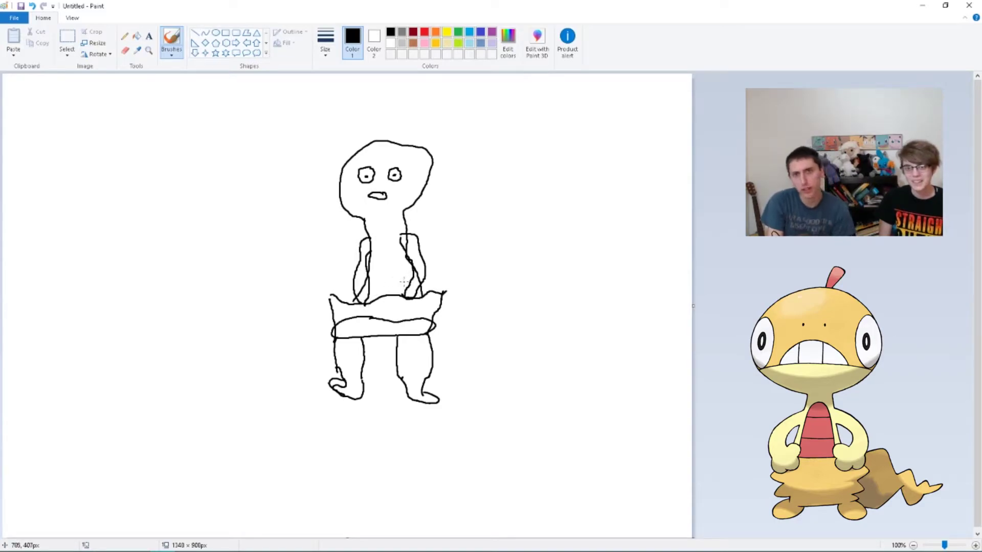
left_click_drag(390, 206, 398, 210)
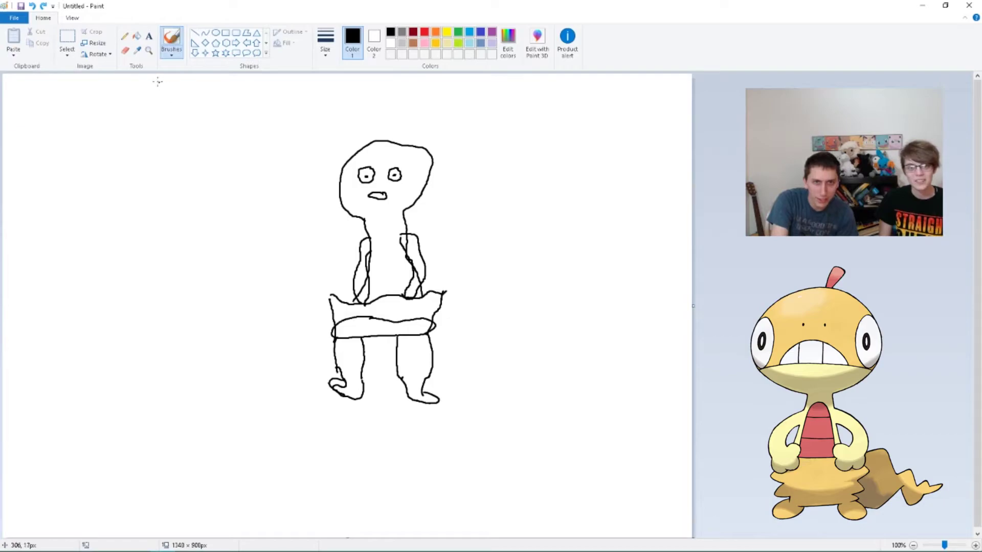
Erase the torso lines overlapping the arms and redraw the torso edge beside the figure's right-hand arm with the brush.
left_click(126, 51)
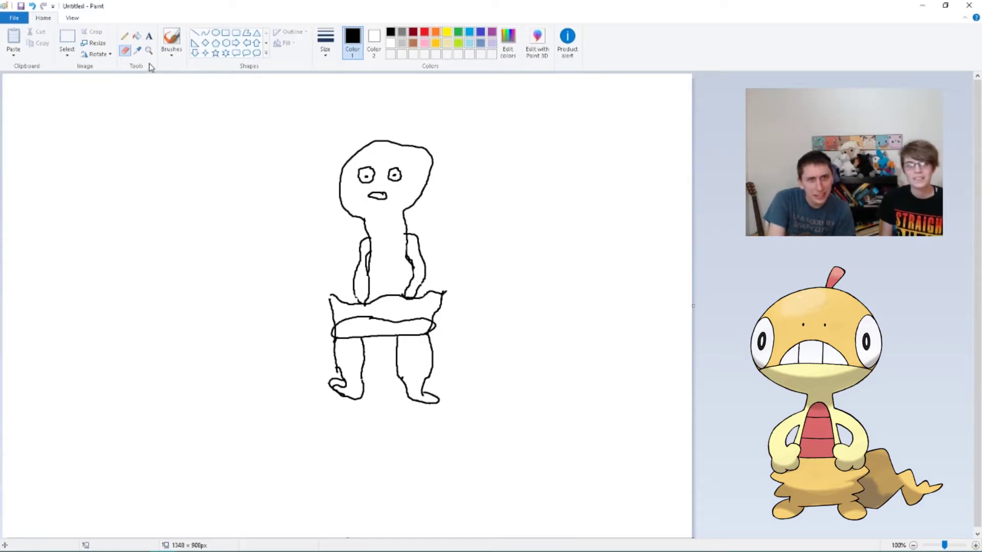
left_click(126, 37)
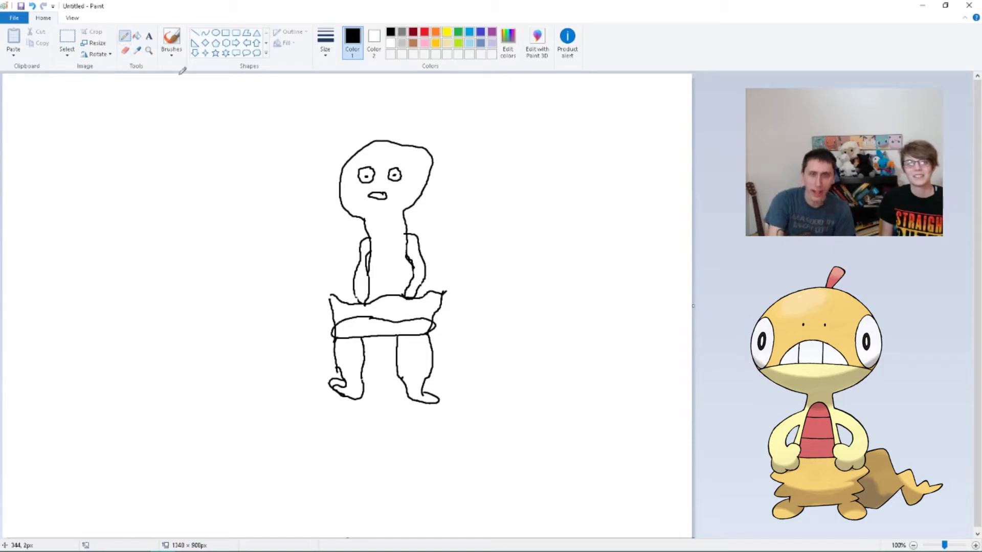
left_click_drag(336, 233, 343, 235)
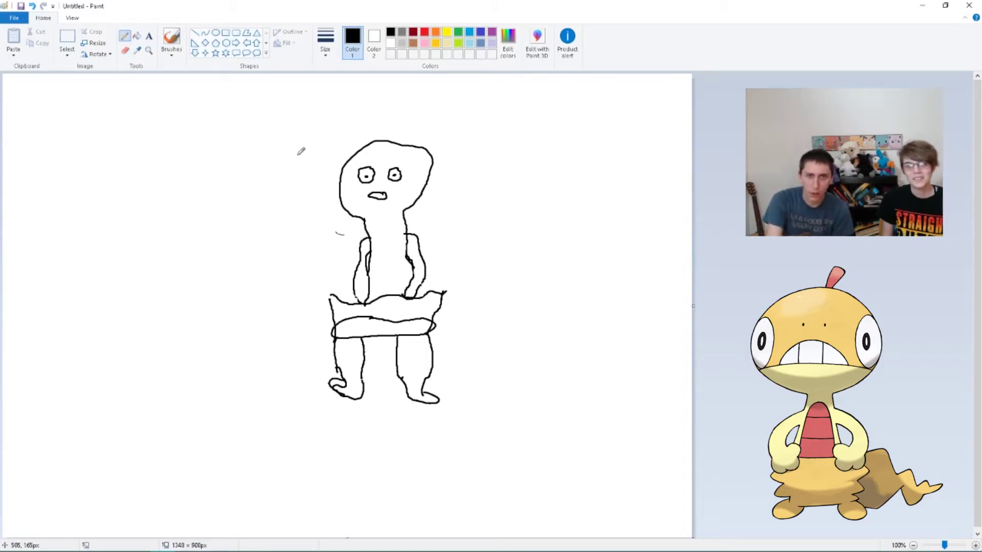
left_click(171, 39)
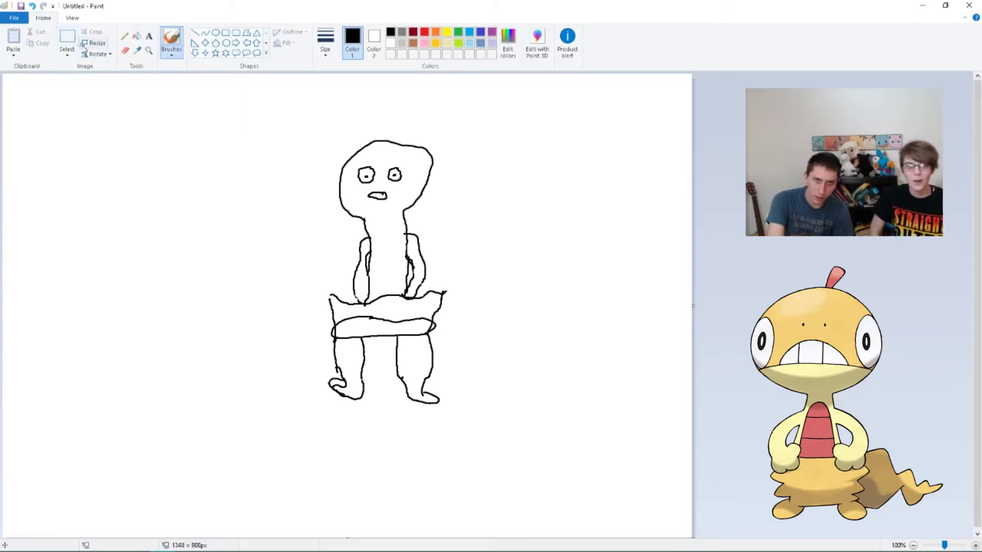
left_click(75, 47)
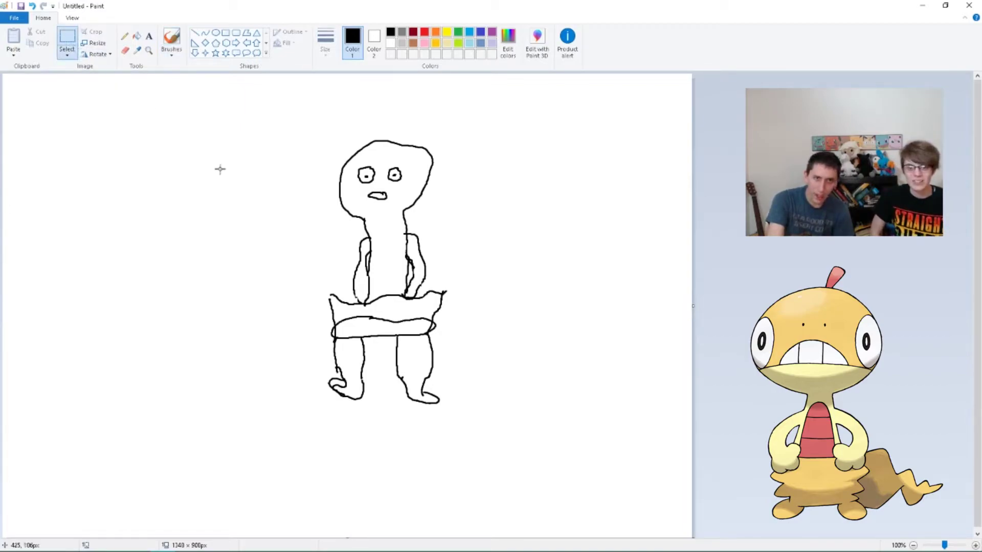
mouse_move(296, 286)
left_mouse_down()
mouse_move(354, 337)
mouse_move(481, 373)
mouse_move(504, 407)
left_mouse_up()
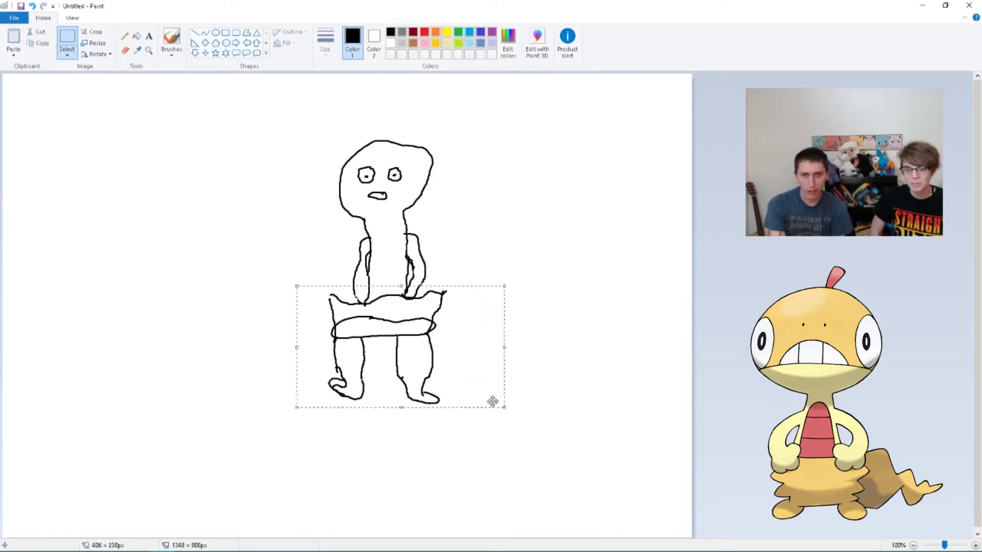
left_click_drag(419, 326, 338, 331)
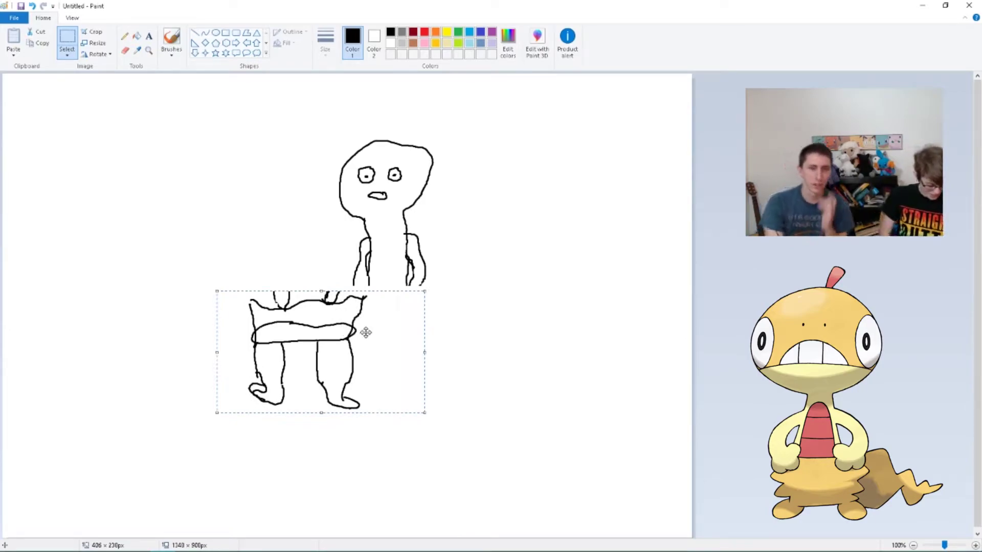
key("ctrl+z")
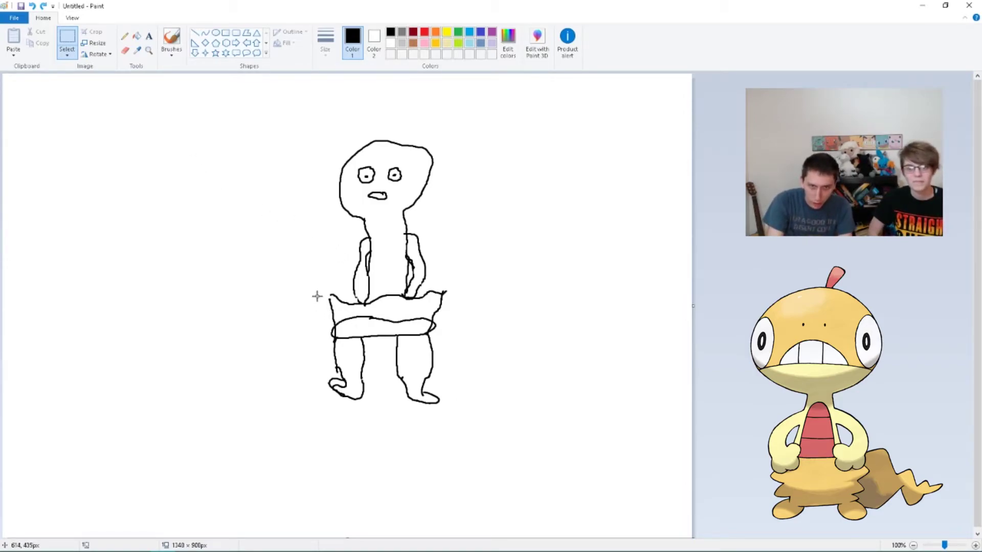
Move the trousers, legs and leftover line fragments away from the upper body into the blank area beside it.
mouse_move(322, 295)
left_mouse_down()
mouse_move(415, 339)
mouse_move(468, 397)
left_mouse_up()
left_click_drag(429, 332, 175, 278)
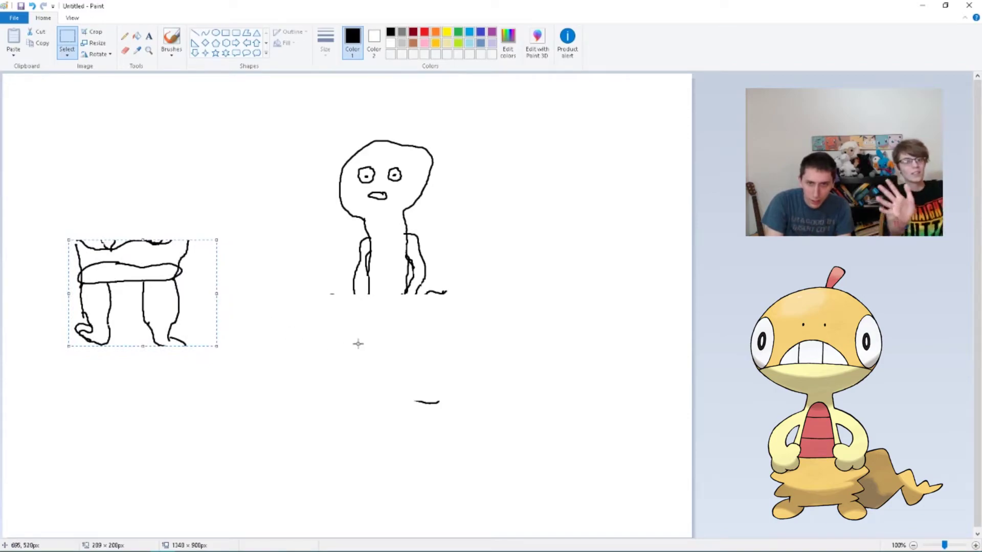
left_click_drag(358, 343, 486, 429)
left_click_drag(436, 346, 185, 332)
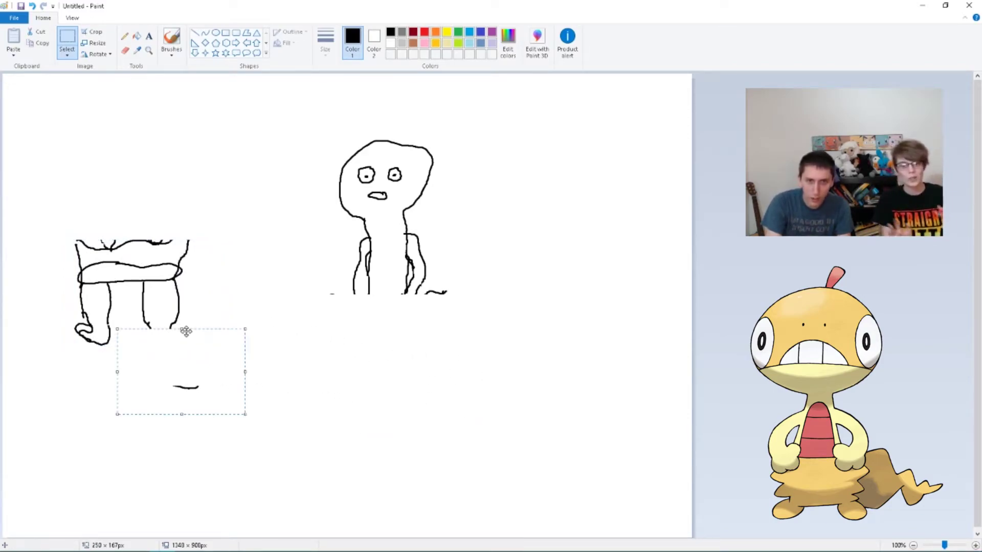
mouse_move(424, 312)
left_mouse_down()
mouse_move(456, 285)
mouse_move(318, 327)
mouse_move(238, 335)
left_mouse_up()
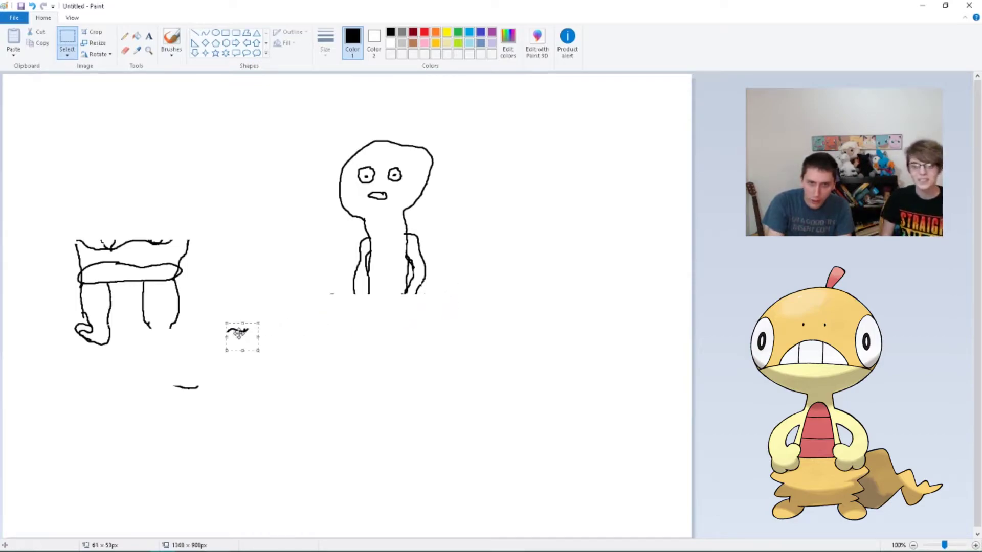
Select all the separated trouser and leg pieces together and move them off the canvas's left edge.
mouse_move(48, 201)
left_mouse_down()
mouse_move(212, 368)
mouse_move(279, 416)
left_mouse_up()
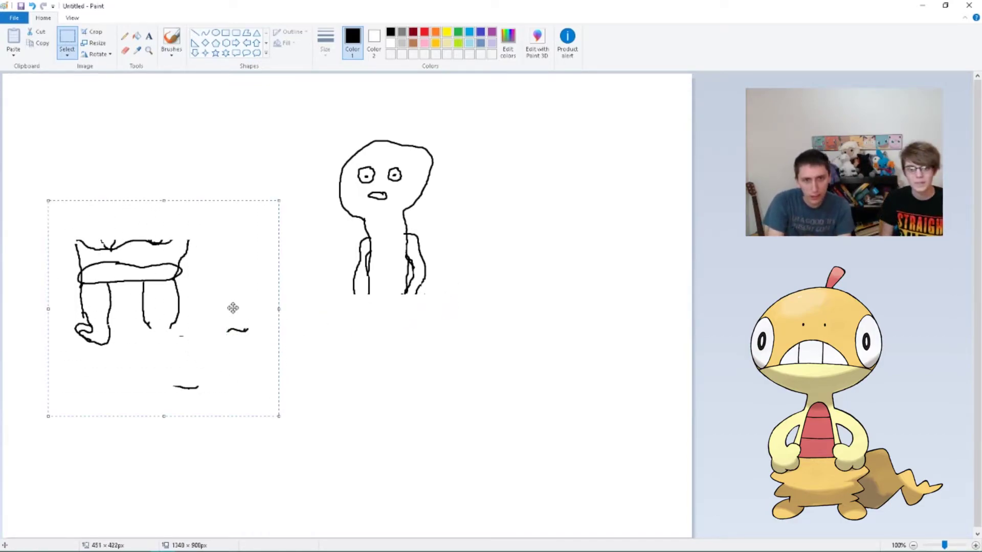
mouse_move(233, 308)
left_mouse_down()
mouse_move(59, 276)
mouse_move(0, 276)
left_mouse_up()
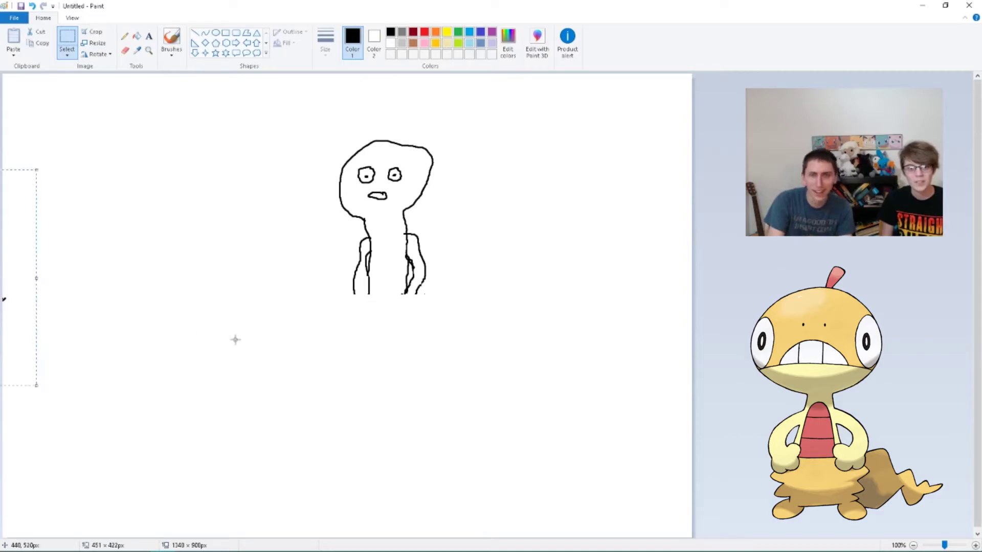
left_click(340, 353)
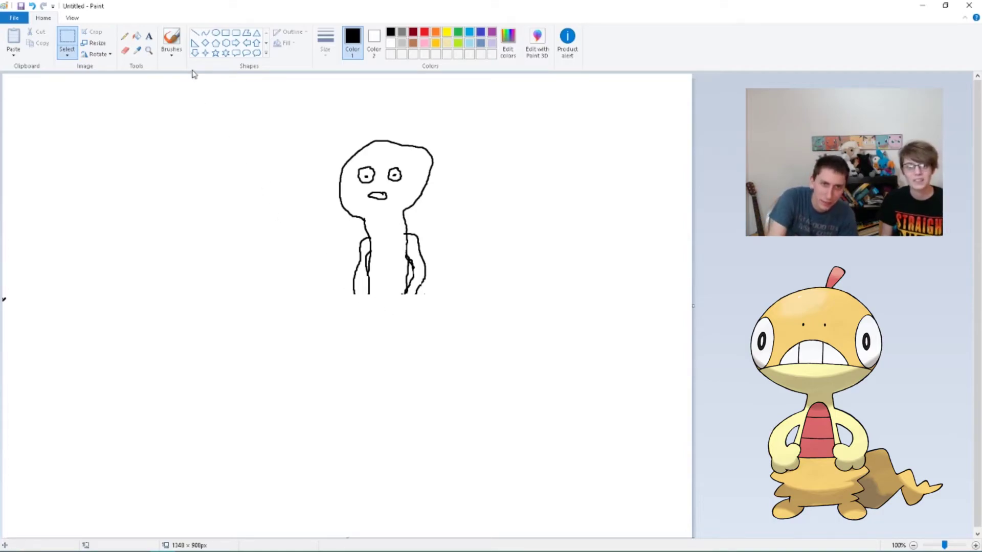
Draw two walking legs with feet below the torso using the brush, and close the open ends of both arms.
left_click(172, 46)
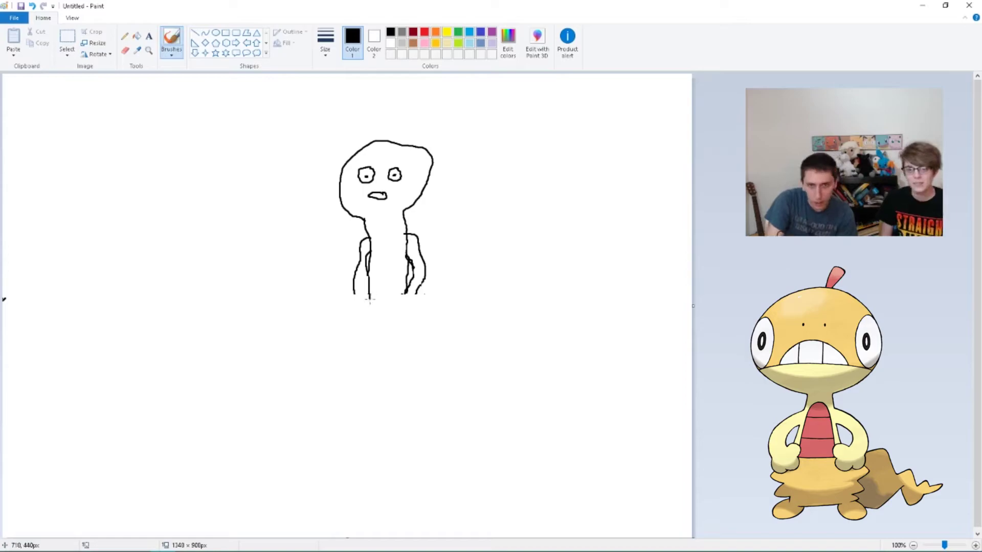
mouse_move(373, 308)
left_mouse_down()
mouse_move(333, 372)
mouse_move(335, 390)
mouse_move(350, 394)
mouse_move(388, 304)
mouse_move(402, 384)
mouse_move(426, 390)
mouse_move(437, 377)
mouse_move(422, 371)
mouse_move(405, 307)
left_mouse_up()
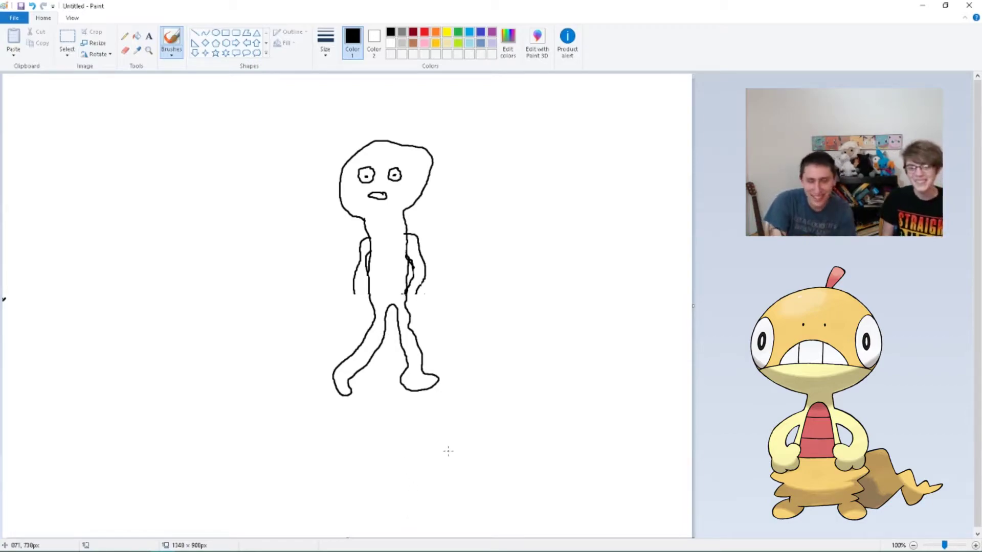
left_click_drag(423, 290, 407, 297)
left_click_drag(354, 295, 367, 299)
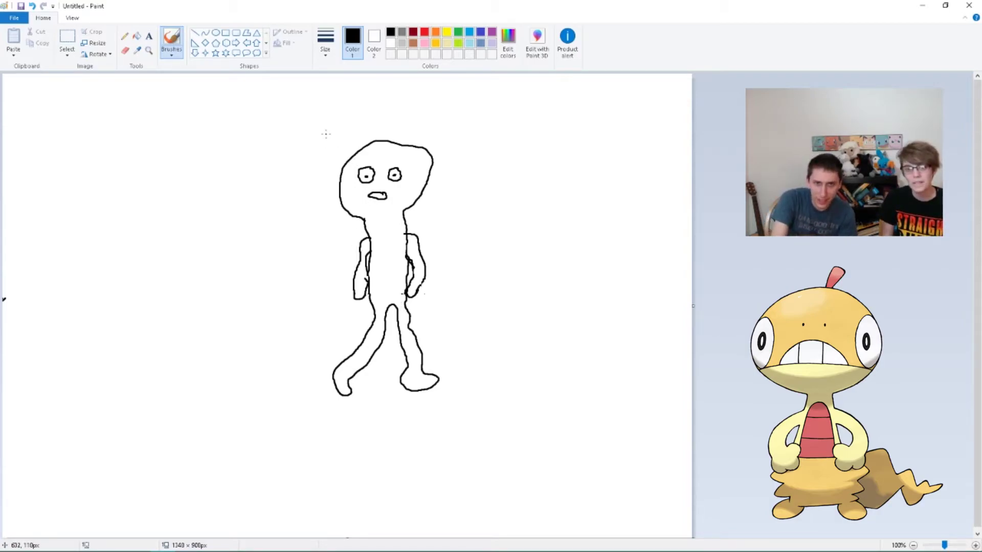
Fill the figure's head, torso, legs and both arms with blue, leaving the eyes and mouth white.
left_click(137, 35)
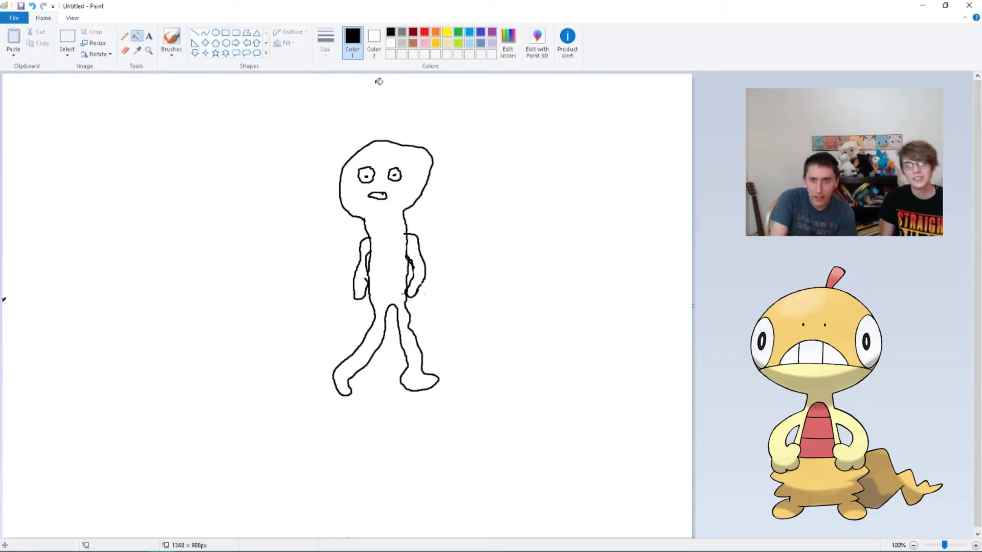
left_click(469, 33)
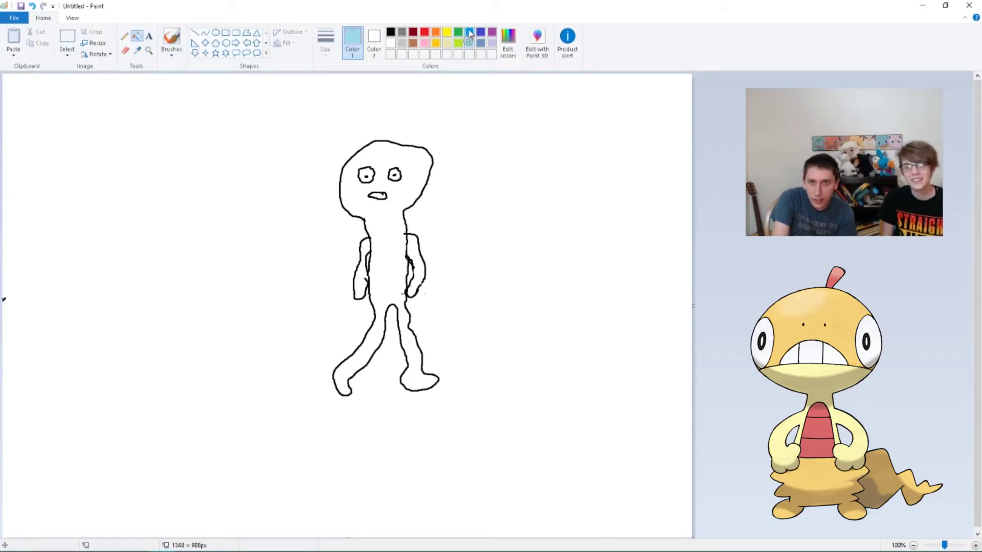
left_click(470, 33)
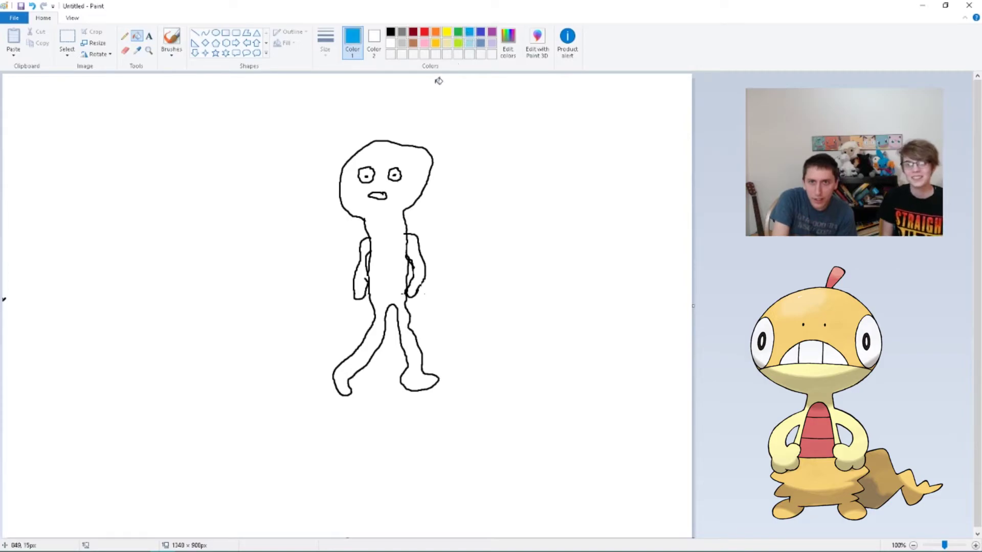
left_click(388, 150)
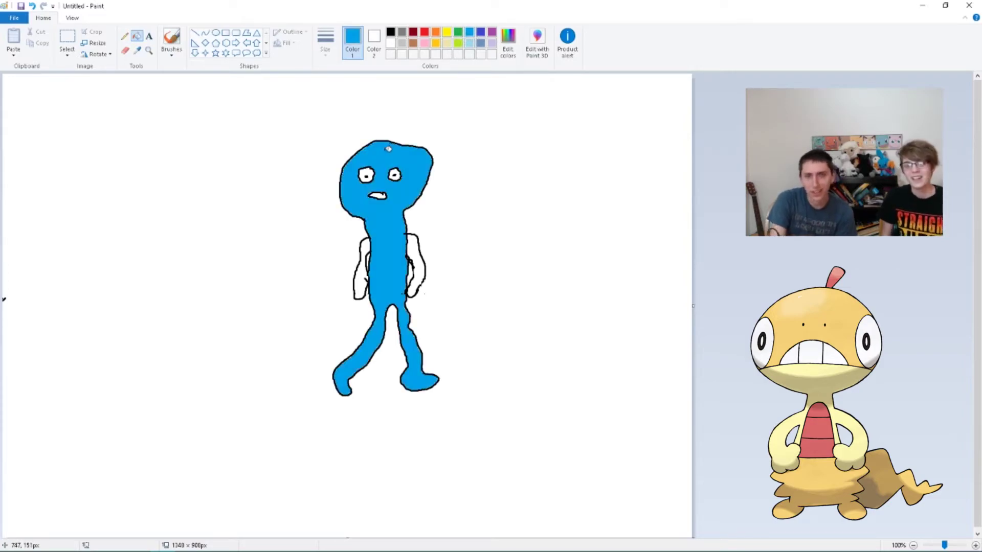
left_click(409, 241)
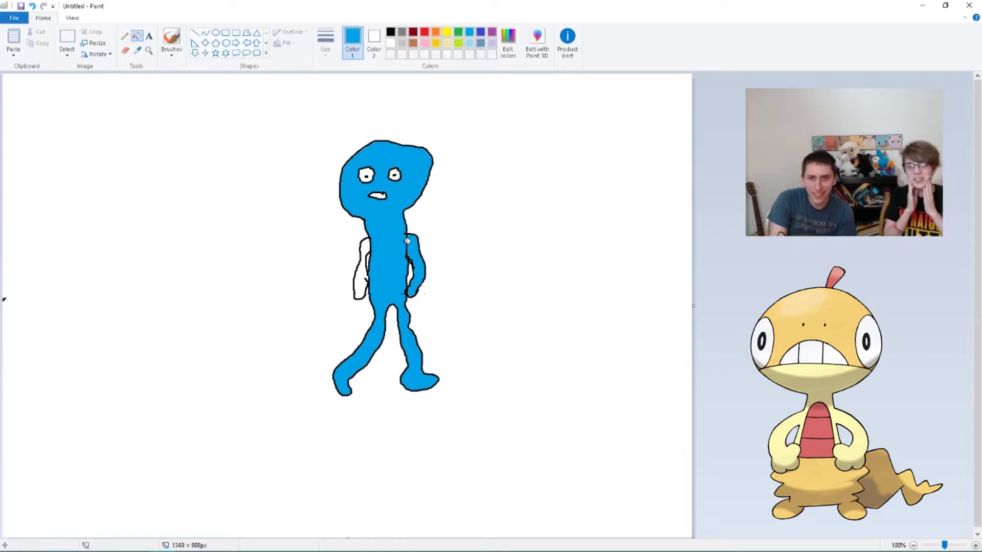
left_click(371, 240)
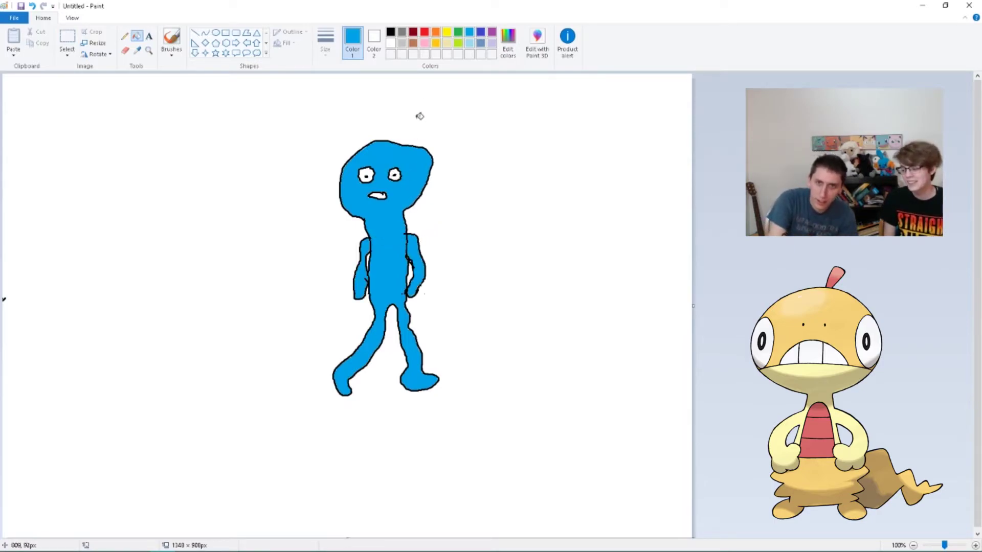
Fill the figure's mouth with red, then brush a spiky orange hair tuft on its head and a small orange mark beside the front foot.
left_click(424, 32)
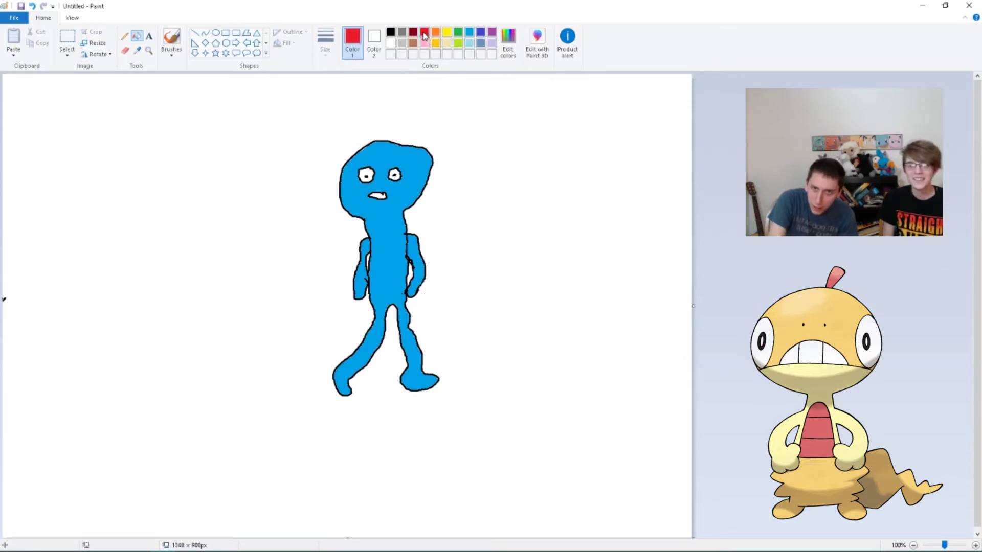
left_click(383, 193)
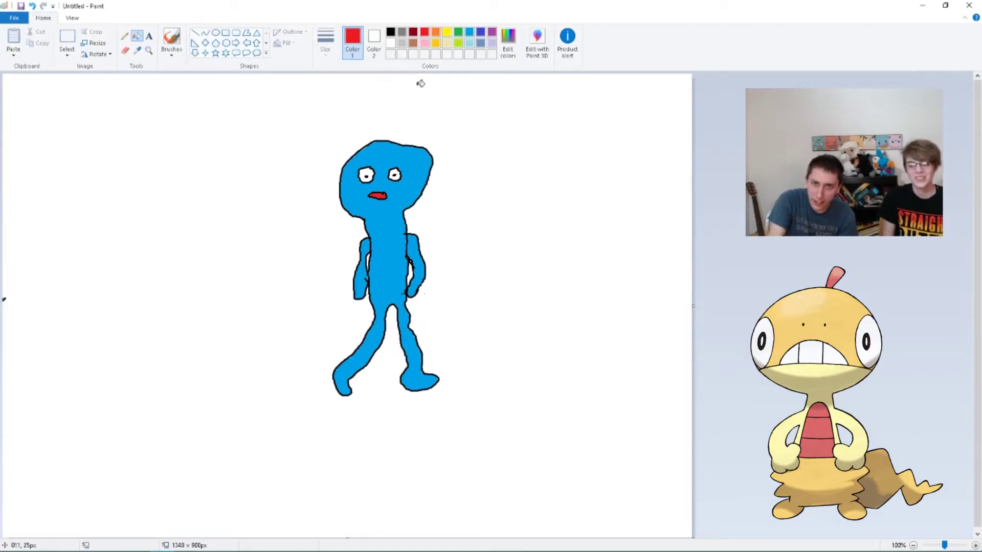
left_click(436, 34)
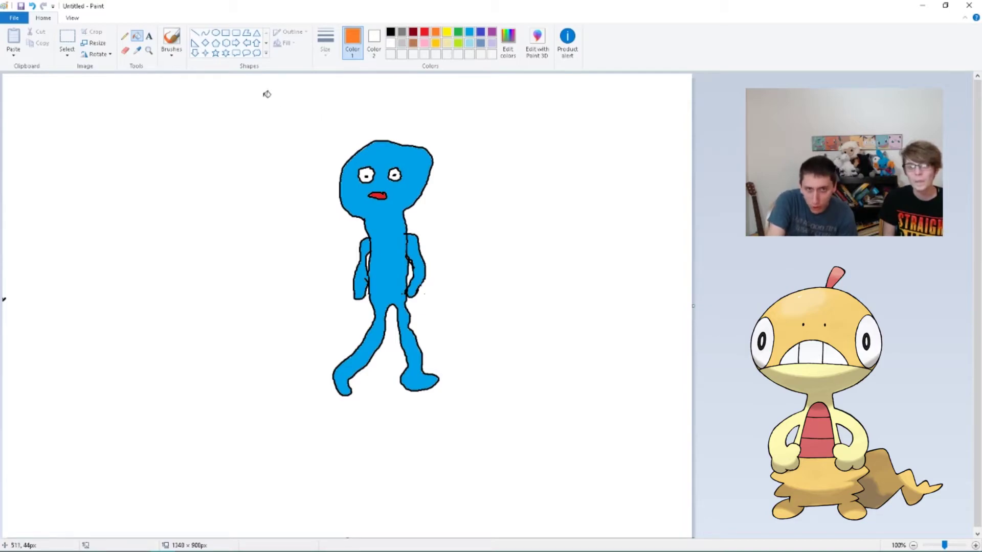
left_click(171, 39)
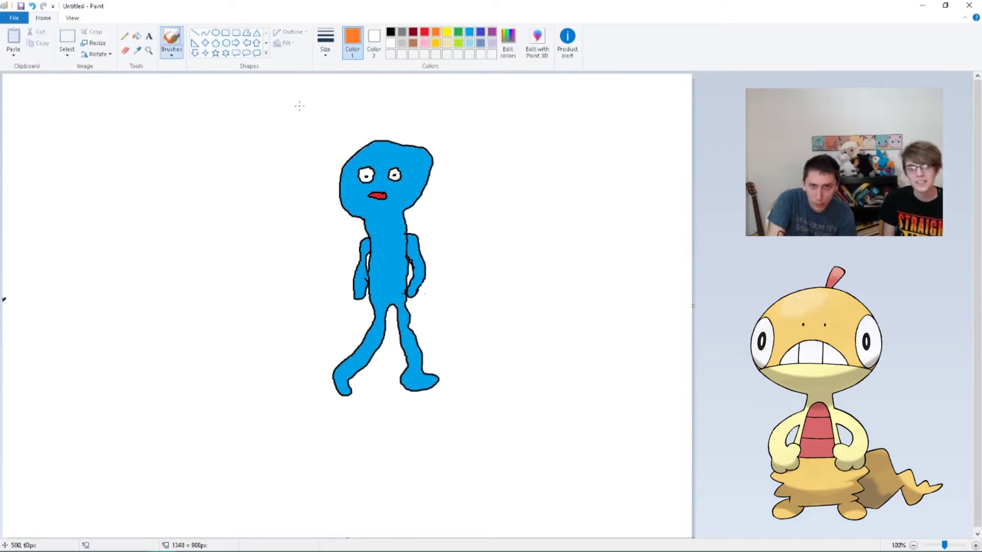
left_click_drag(379, 134, 394, 130)
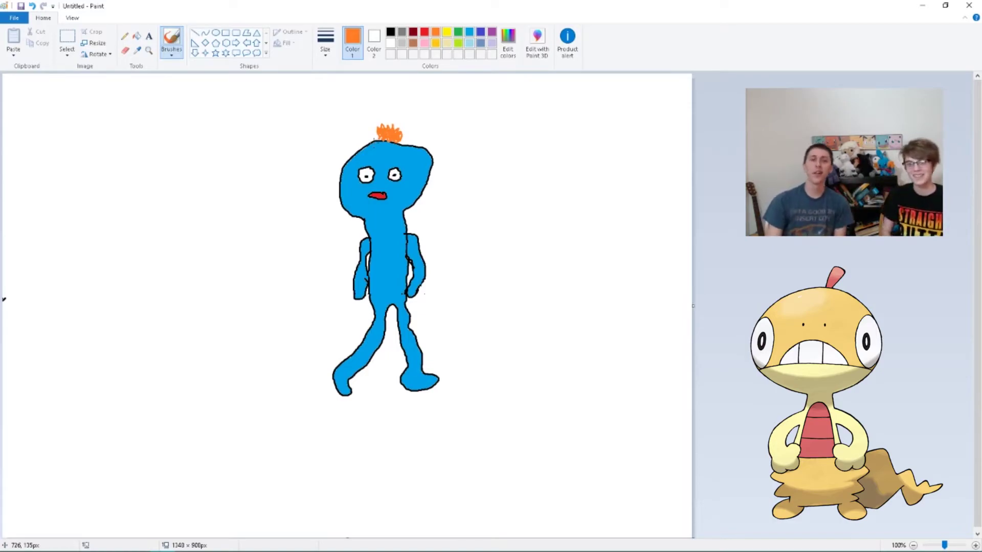
left_click_drag(439, 399, 448, 406)
Draw a black rectangle about 140 × 33 px across the figure's hips and fill all its enclosed areas with black.
left_click(225, 32)
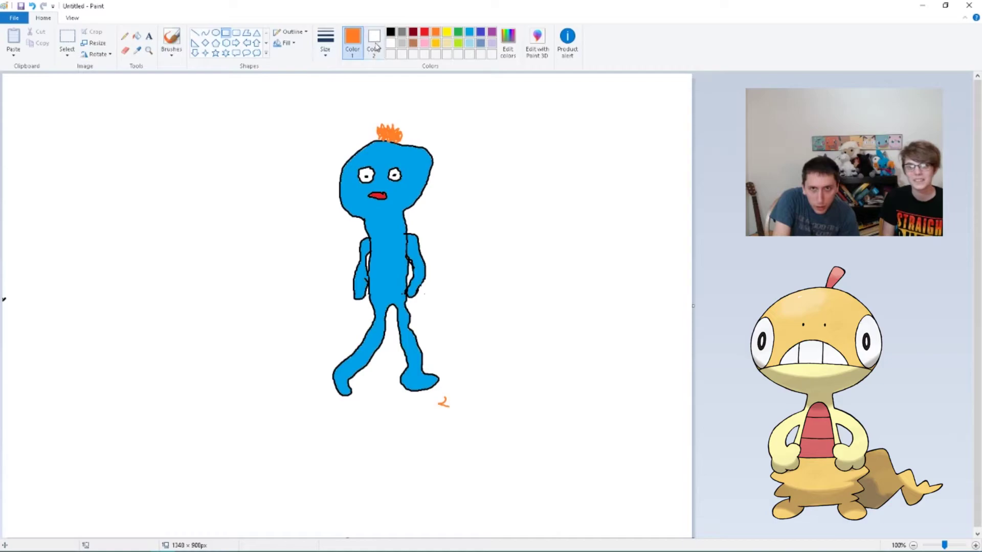
left_click(391, 32)
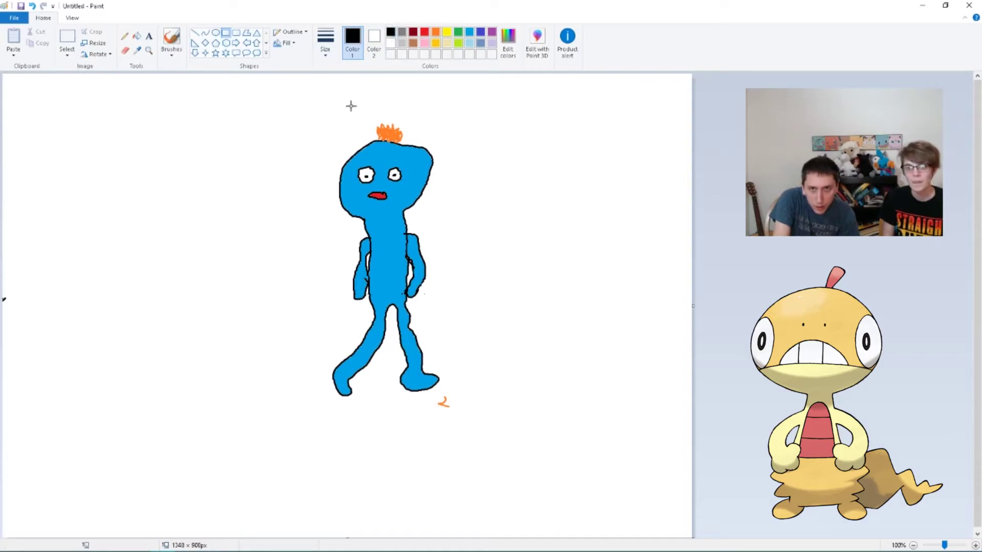
left_click_drag(354, 297, 426, 313)
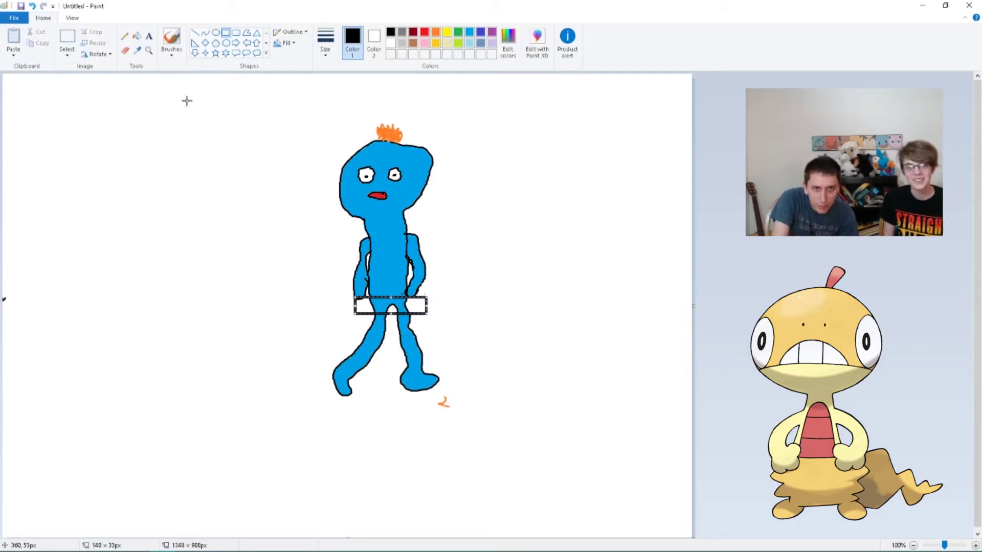
left_click(136, 36)
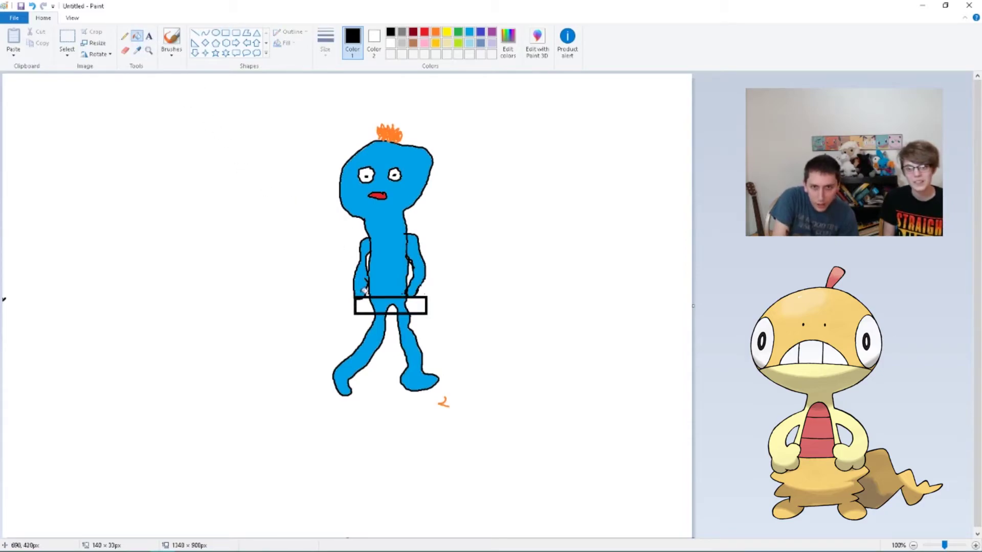
left_click(363, 305)
left_click(381, 305)
left_click(388, 304)
left_click(397, 307)
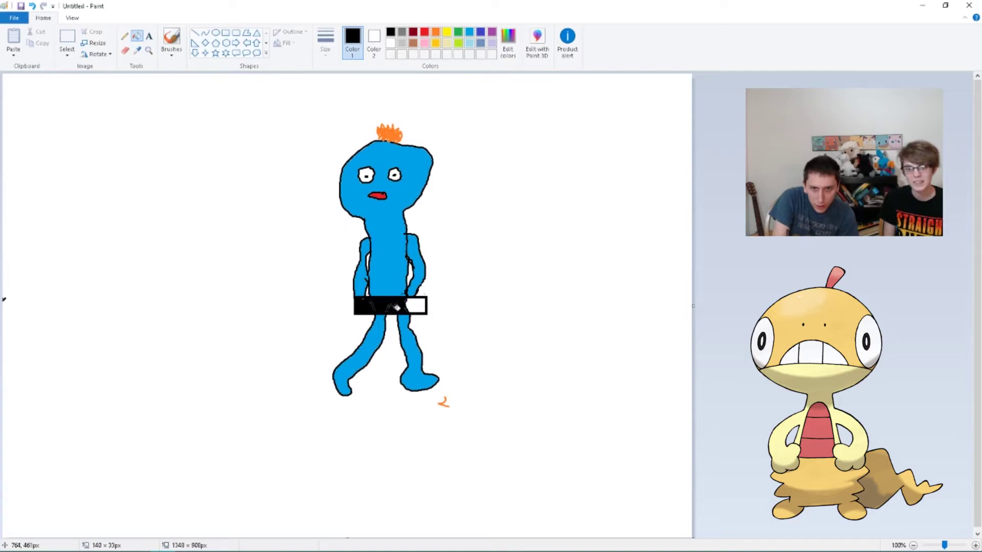
left_click(416, 304)
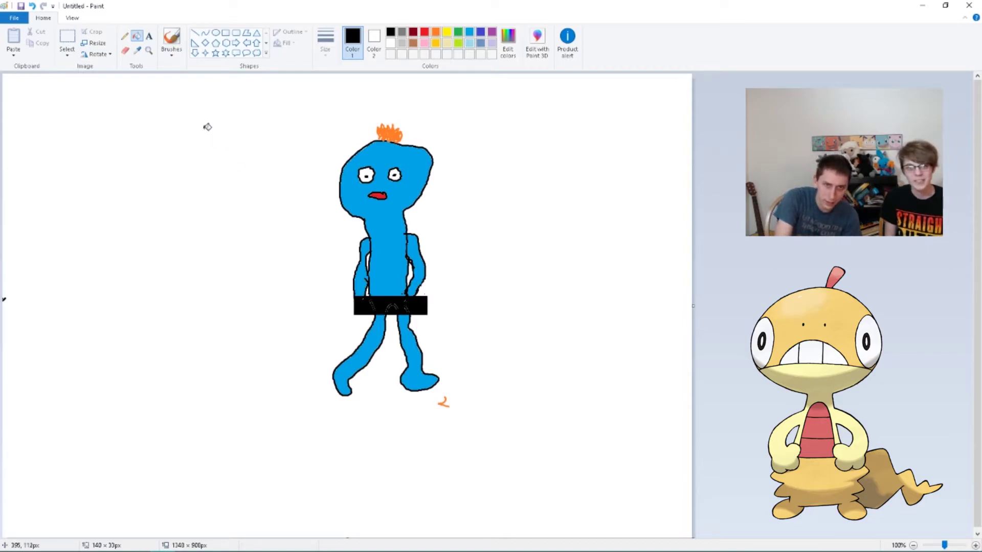
Brush two thick black eyebrows slanting down towards each other in the middle of a blank canvas.
left_click(173, 57)
left_click(174, 85)
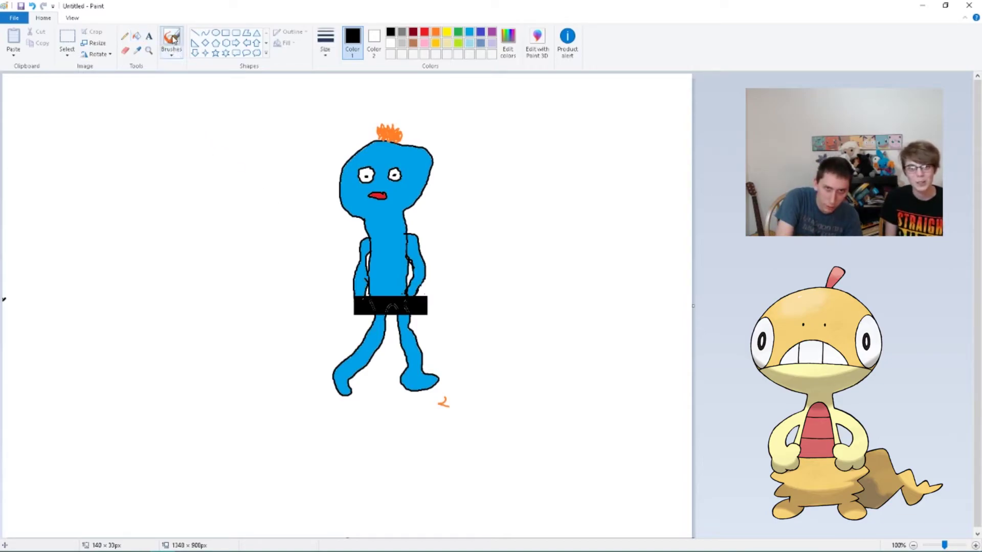
left_click_drag(334, 300, 391, 309)
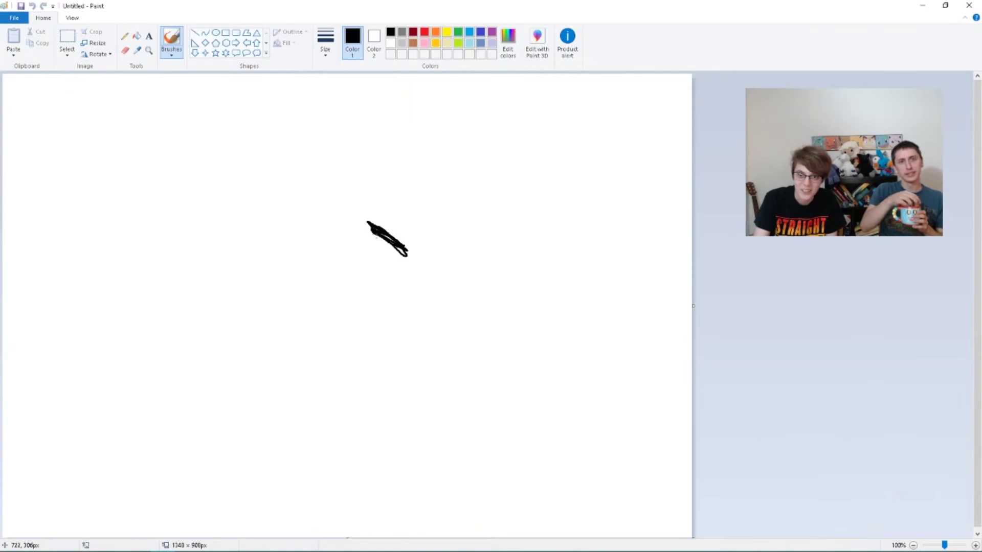
mouse_move(429, 252)
left_mouse_down()
mouse_move(471, 224)
mouse_move(436, 252)
mouse_move(456, 244)
left_mouse_up()
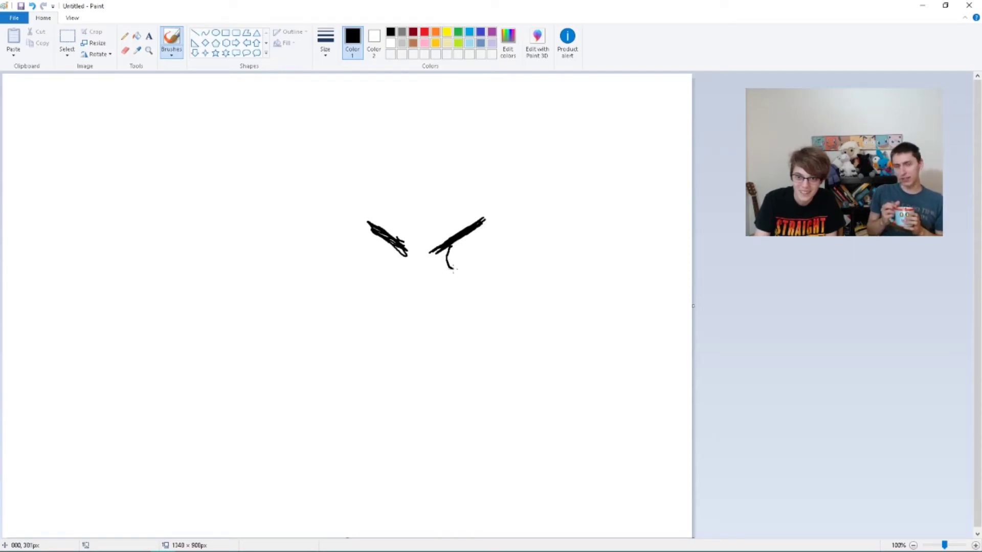
Draw a rounded eye outline under each eyebrow and add a small black pupil inside both eyes.
mouse_move(454, 269)
left_mouse_down()
mouse_move(480, 252)
mouse_move(472, 234)
left_mouse_up()
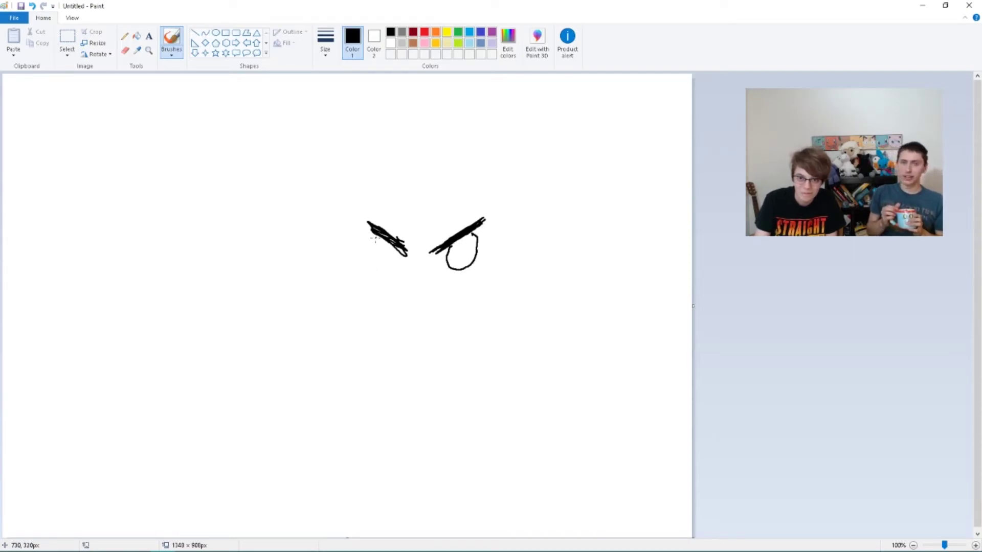
mouse_move(372, 238)
left_mouse_down()
mouse_move(360, 260)
mouse_move(393, 261)
mouse_move(397, 250)
left_mouse_up()
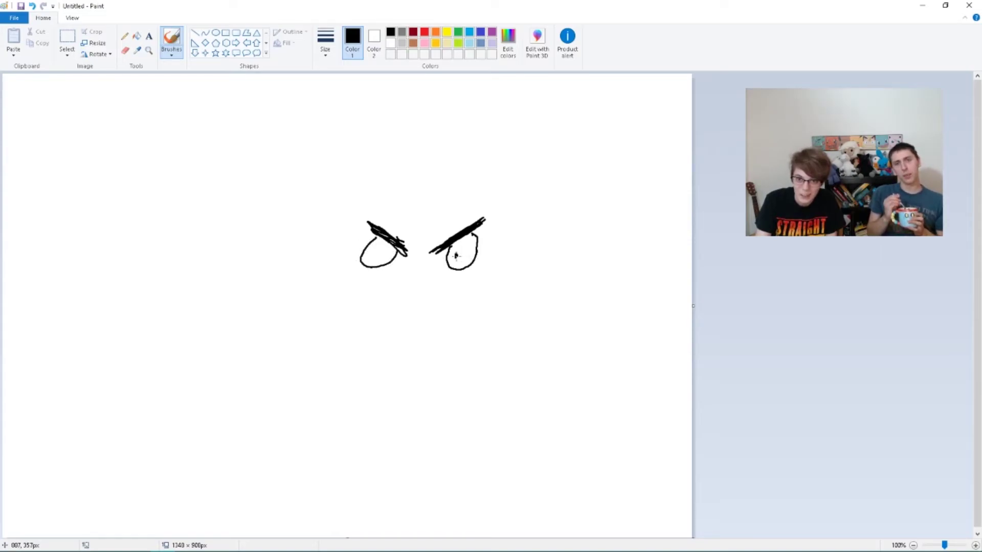
left_click_drag(381, 252, 386, 257)
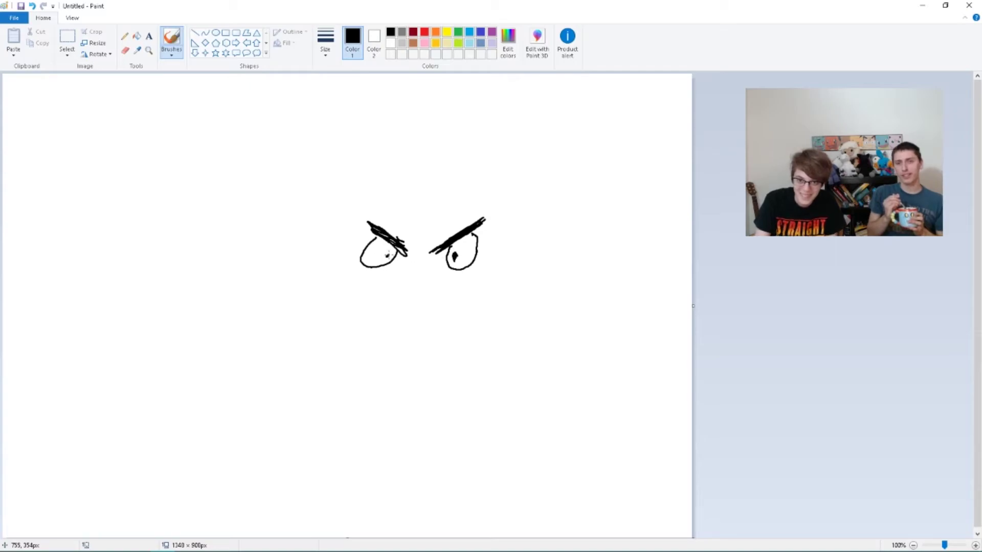